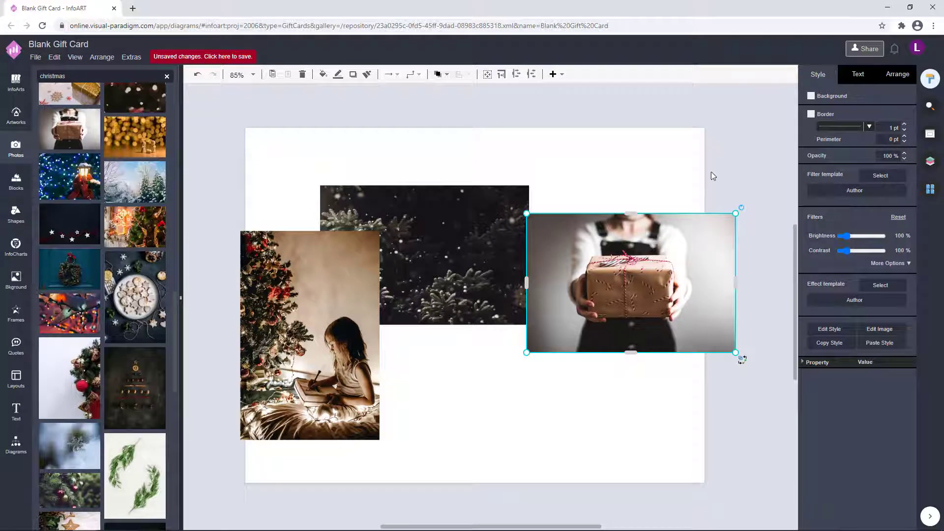
Spread out the three Christmas photos and move them together off the page onto the empty canvas beside it
drag(649, 276, 589, 351)
drag(314, 329, 281, 317)
drag(440, 248, 472, 203)
scroll(350, 293, down, 3)
key(ctrl+a)
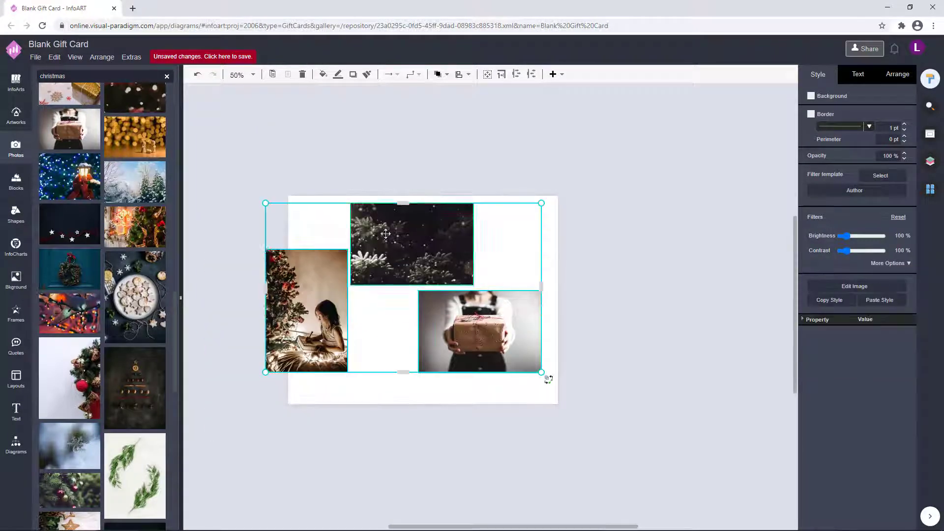
drag(386, 234, 696, 231)
click(624, 161)
click(17, 442)
scroll(64, 449, down, 4)
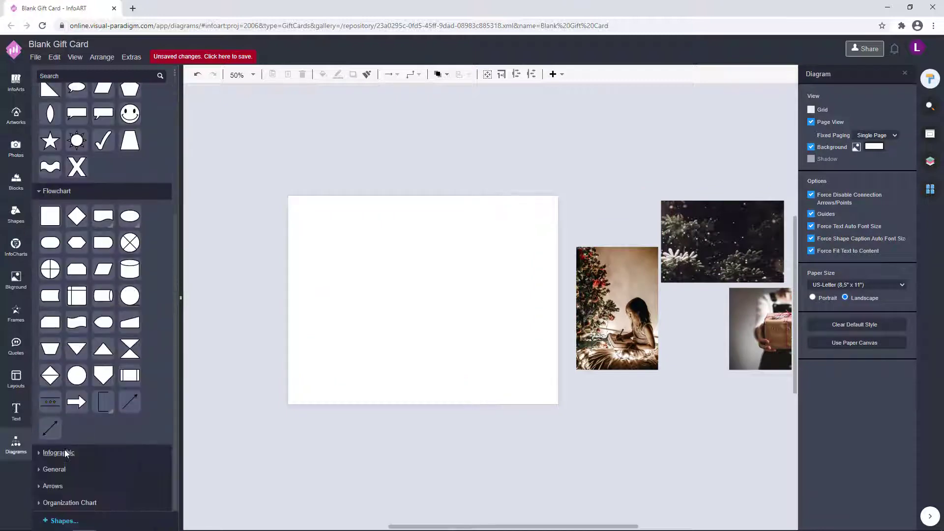
click(54, 468)
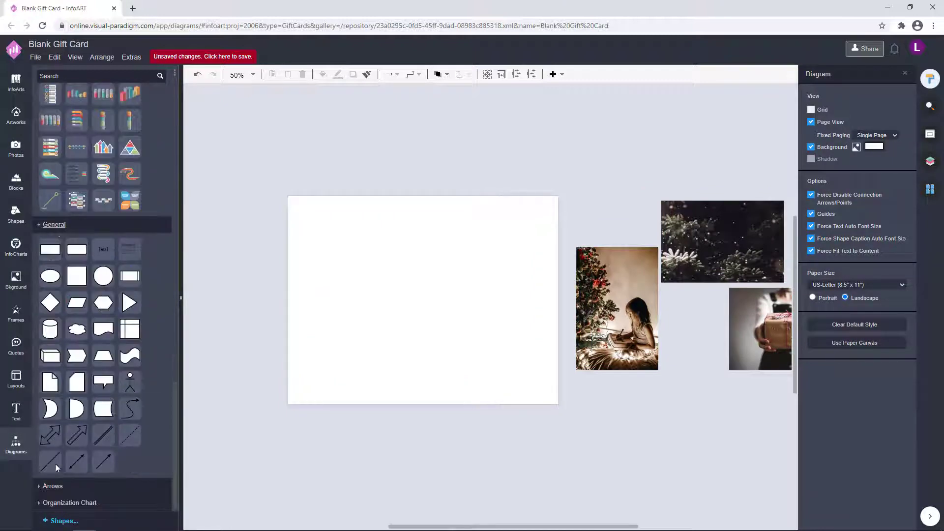
drag(50, 249, 319, 231)
click(334, 211)
scroll(344, 220, up, 4)
scroll(328, 295, up, 2)
scroll(326, 274, down, 4)
drag(343, 296, 343, 309)
drag(393, 256, 438, 261)
click(497, 221)
Add a rectangular photo frame in the page's upper-left corner and stretch it wider and taller
click(14, 317)
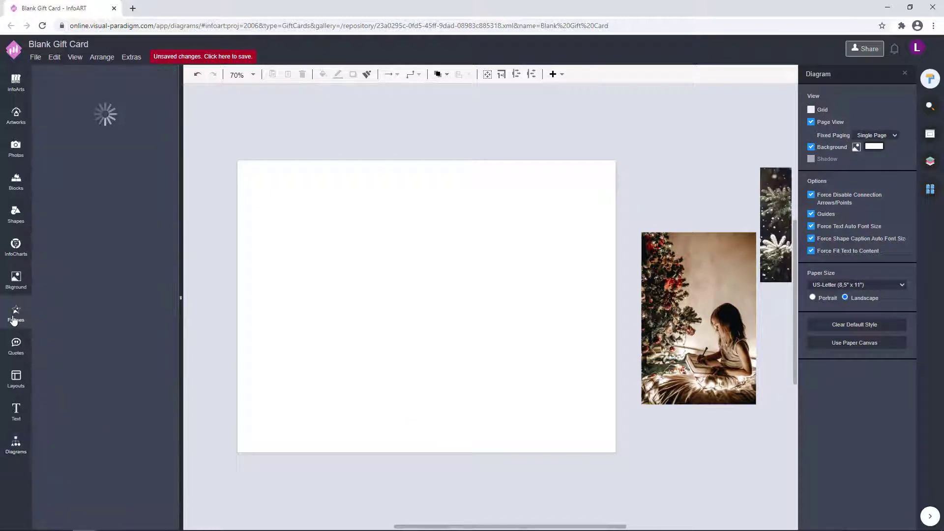
drag(251, 176, 251, 174)
drag(303, 200, 404, 202)
drag(328, 228, 330, 274)
Make two copies of the photo frame and stack them directly beneath the first one
key(ctrl+c)
key(ctrl+v)
drag(424, 277, 337, 306)
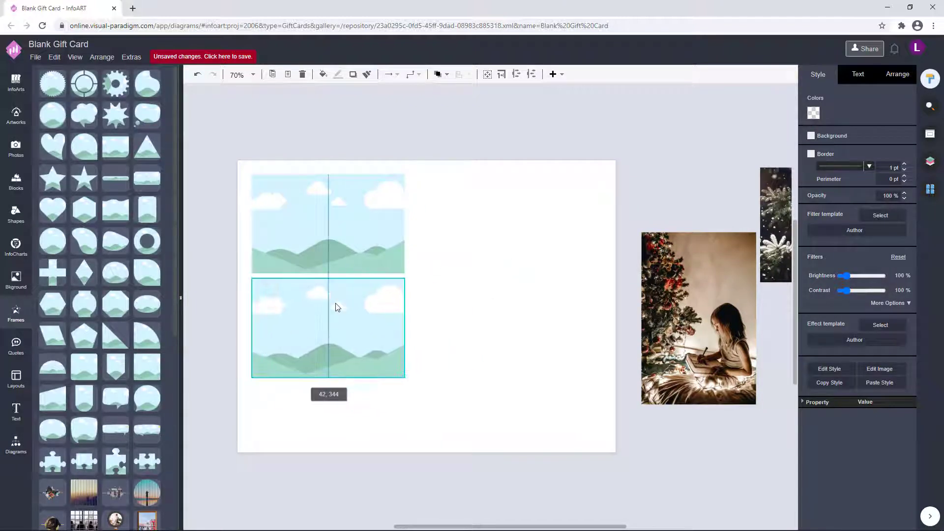
key(ctrl+v)
drag(486, 338, 328, 442)
Select the three stacked frames together and resize them to fit within the page height
shift+click(362, 322)
shift+click(364, 261)
drag(357, 326, 352, 321)
click(545, 351)
scroll(545, 351, down, 1)
drag(545, 351, 507, 347)
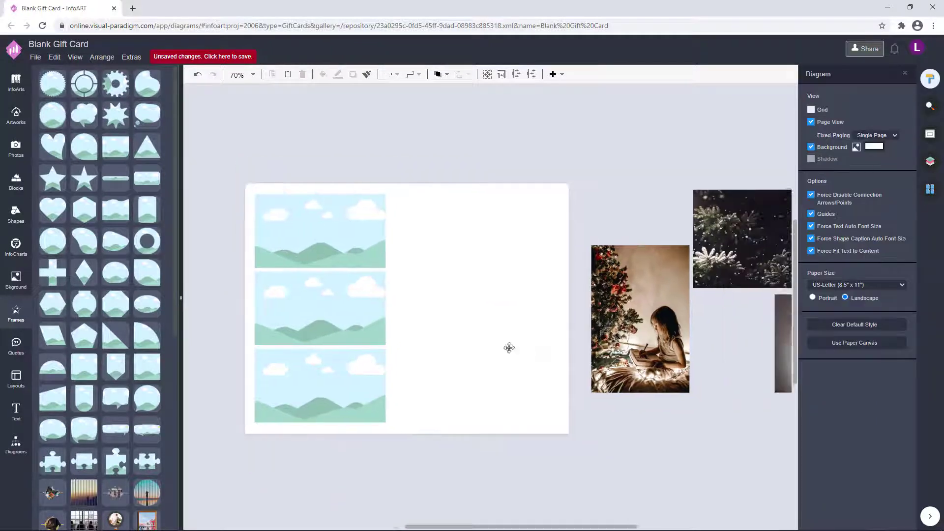
Widen all three photo frames together so they cover about half of the page's width
click(361, 376)
shift+click(360, 305)
shift+click(360, 236)
drag(373, 303, 400, 308)
click(477, 305)
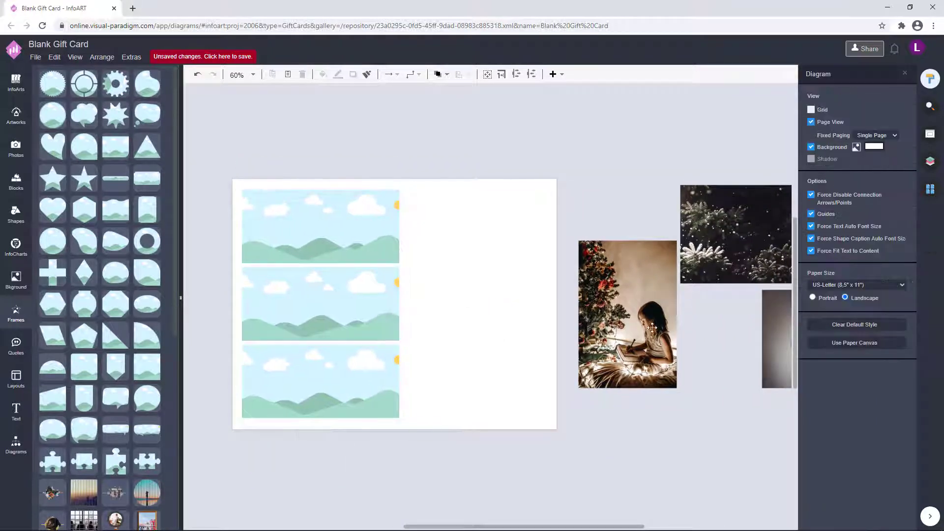
Move the girl photo above the page and enlarge the dark pine-branch photo over the uppermost frame
drag(627, 315, 465, 121)
drag(736, 234, 281, 201)
drag(374, 251, 416, 280)
Try cropping the pine-branch photo to the uppermost frame, and undo the attempt
shift+click(368, 233)
right_click(367, 232)
drag(404, 246, 414, 233)
click(394, 341)
key(ctrl+z)
Crop the pine-branch photo to the shape of the uppermost frame
shift+click(370, 230)
right_click(370, 230)
click(394, 340)
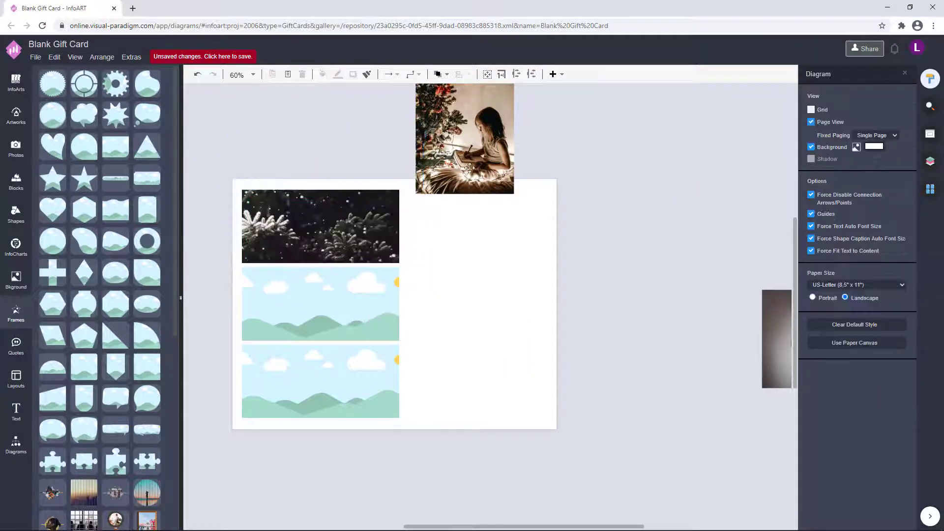
Place the girl photo behind the middle frame and enlarge it to cover the frame's full width
drag(464, 138, 276, 212)
drag(326, 268, 405, 413)
Try cropping the enlarged girl photo to the middle frame, and undo the crop
shift+click(350, 295)
right_click(350, 295)
click(373, 402)
key(ctrl+z)
Shrink the girl photo slightly and shift it down behind the middle frame
drag(406, 156, 400, 165)
drag(358, 185, 375, 220)
Test the girl photo's crop in the middle frame at its new position, undoing each attempt
right_click(374, 277)
click(383, 385)
key(ctrl+z)
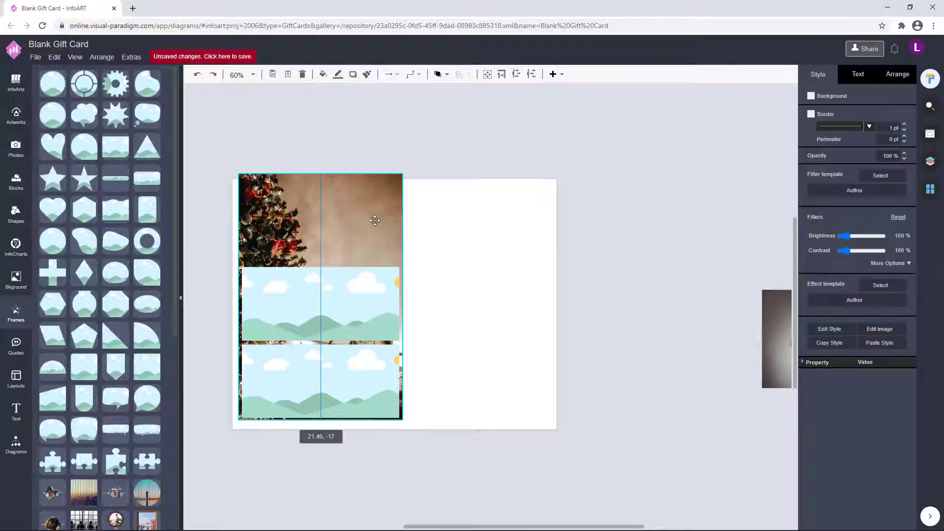
right_click(369, 227)
click(379, 336)
key(ctrl+z)
Shift the girl photo upward behind the middle frame and crop it to the frame
drag(311, 223, 311, 209)
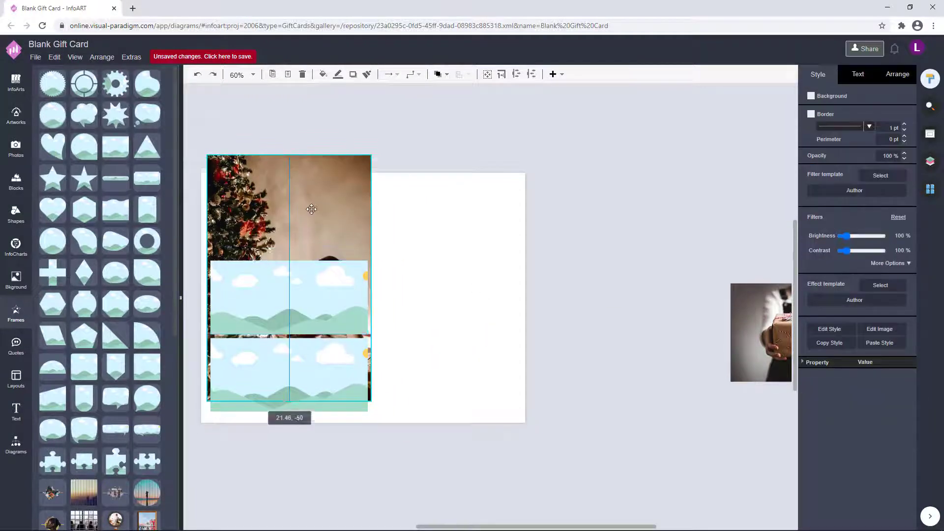
right_click(340, 301)
click(379, 415)
Place the gift-box photo behind the lowest frame, enlarge it to cover the frame and crop it to that shape
drag(772, 334, 231, 358)
drag(364, 406, 423, 449)
key(ctrl+z)
drag(343, 360, 342, 372)
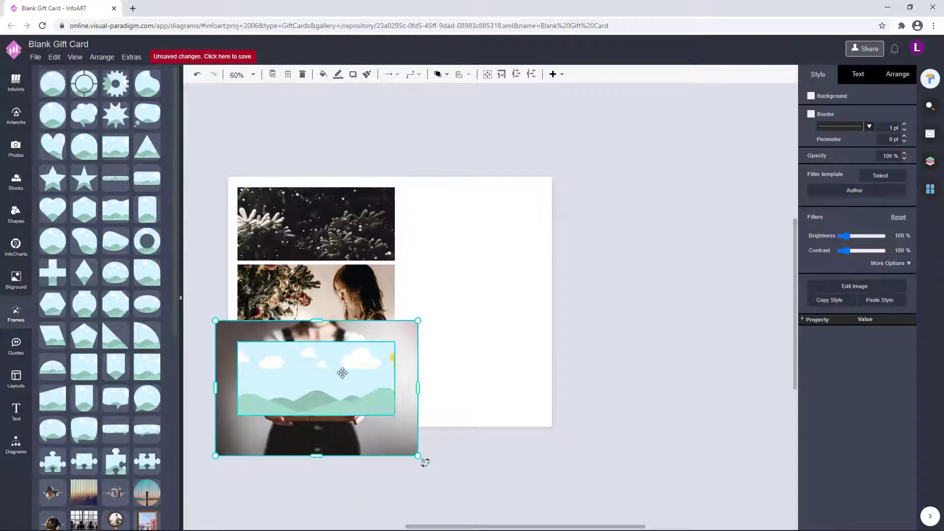
right_click(342, 372)
click(373, 484)
Release the girl photo from the middle frame and crop it to the frame again
scroll(361, 262, up, 1)
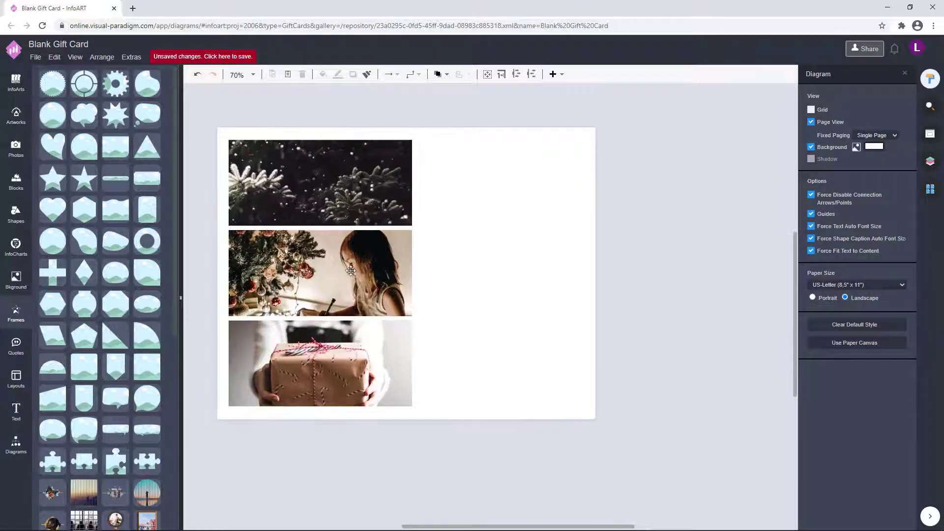
right_click(350, 270)
click(407, 445)
click(375, 264)
right_click(374, 264)
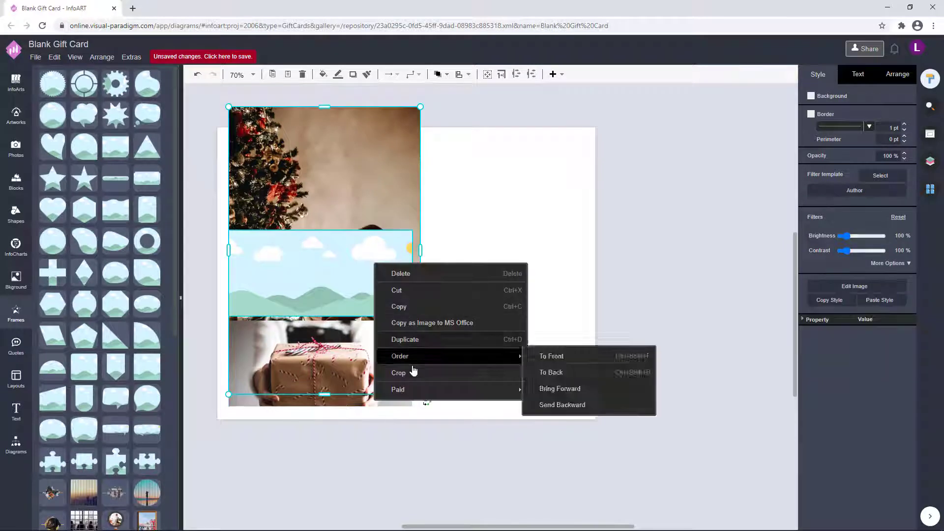
click(413, 371)
Add a text box on the page's blank half, enlarge it and position it beside the middle photo
drag(502, 256, 511, 257)
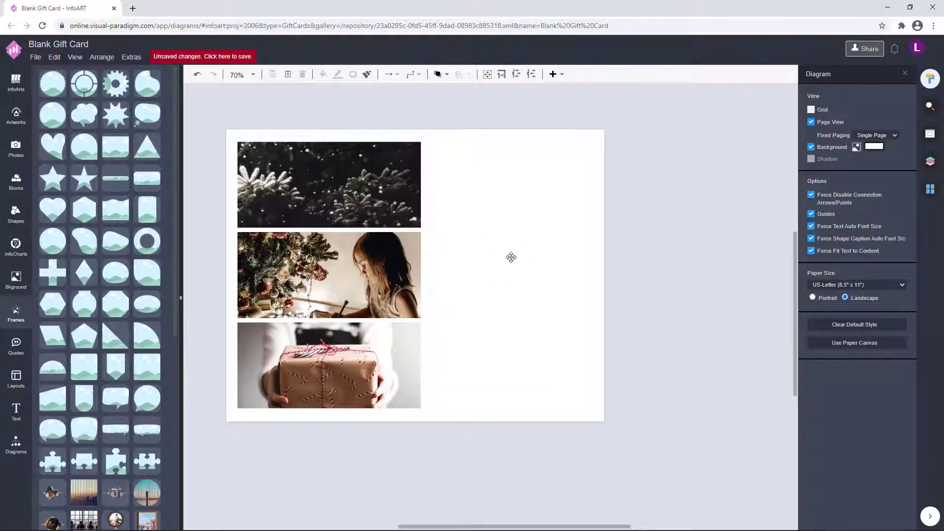
drag(518, 190, 500, 194)
double_click(479, 133)
drag(493, 138, 544, 184)
drag(523, 159, 494, 260)
Enter "$100 Gift Voucher" in the new text box
double_click(496, 265)
text($1)
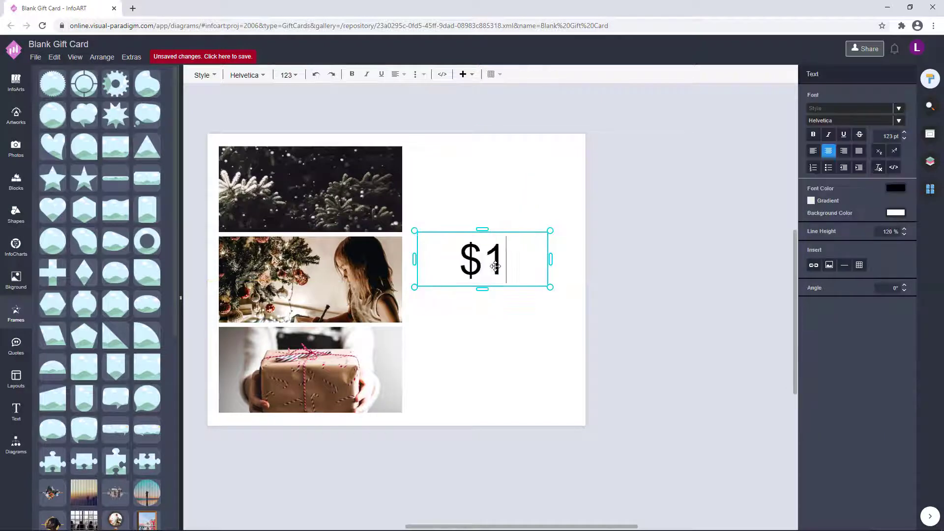
text(00)
key(Return)
text(Gift )
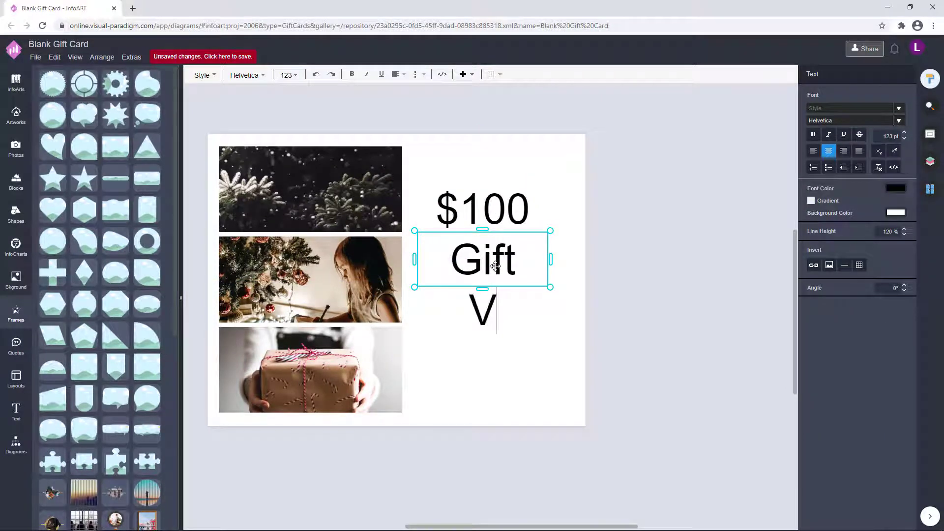
text(Voucher)
Resize the voucher heading so it wraps onto two lines and position it beside the middle photo
drag(551, 259, 635, 307)
drag(529, 360, 539, 212)
drag(543, 182, 525, 267)
drag(624, 269, 520, 268)
drag(487, 280, 517, 289)
drag(550, 250, 571, 241)
drag(503, 276, 498, 284)
Set the voucher heading's font to Brawler
double_click(497, 284)
click(898, 120)
scroll(846, 177, down, 3)
click(847, 226)
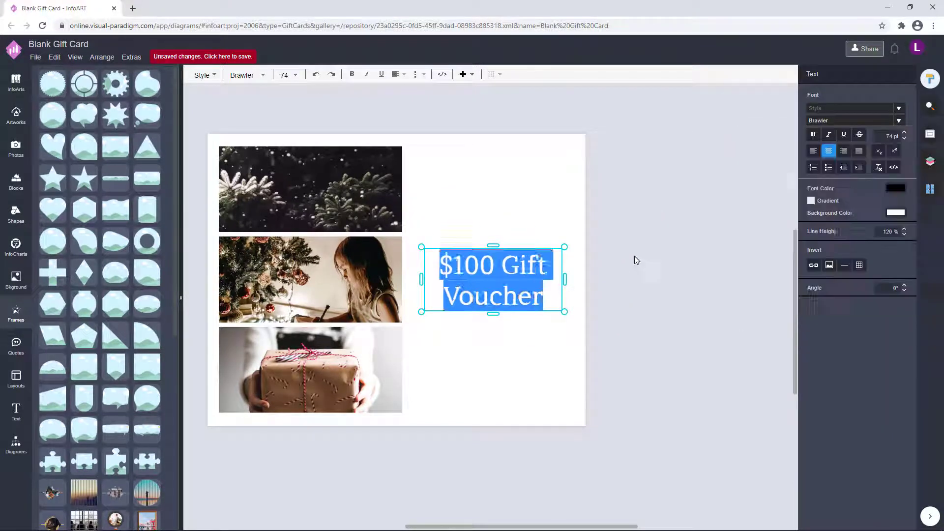
click(634, 261)
Set the voucher heading's font to Bellefair and nudge the heading slightly
click(527, 276)
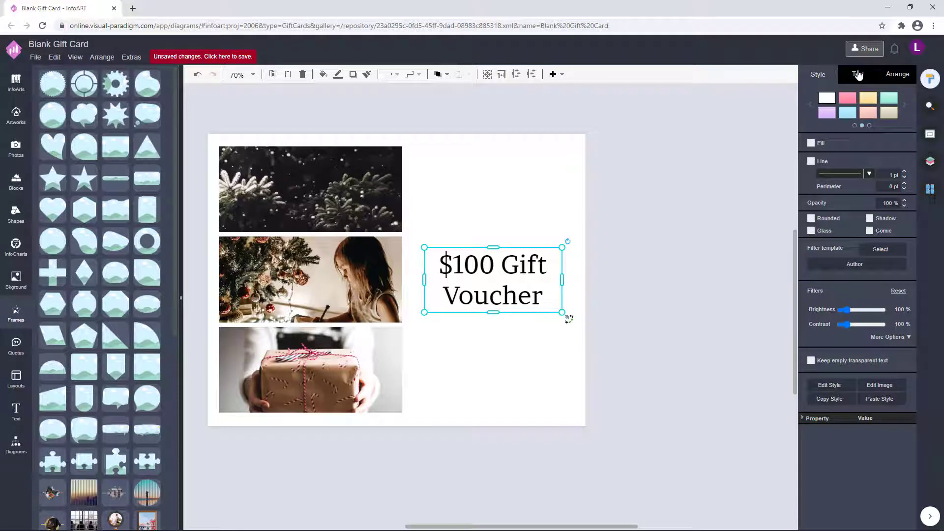
click(858, 74)
click(899, 108)
scroll(840, 231, down, 3)
click(786, 218)
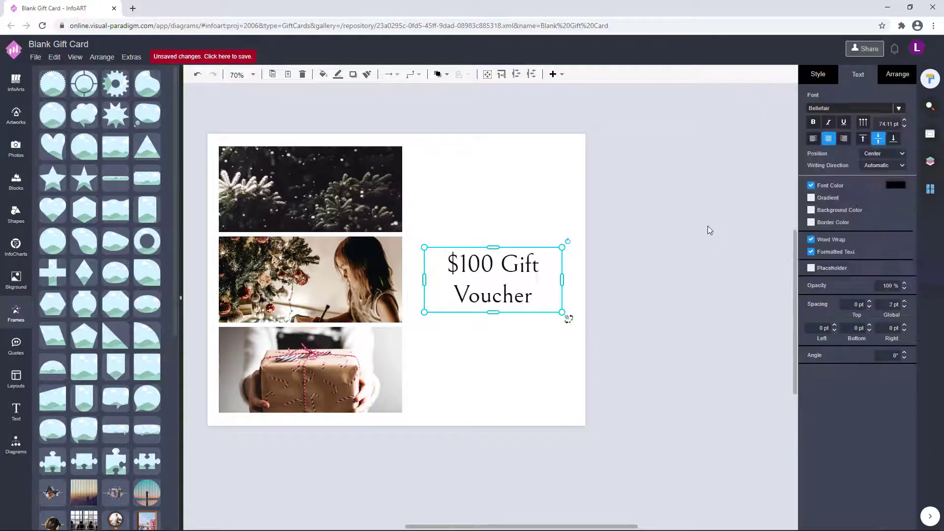
click(693, 238)
drag(510, 275, 508, 277)
click(688, 275)
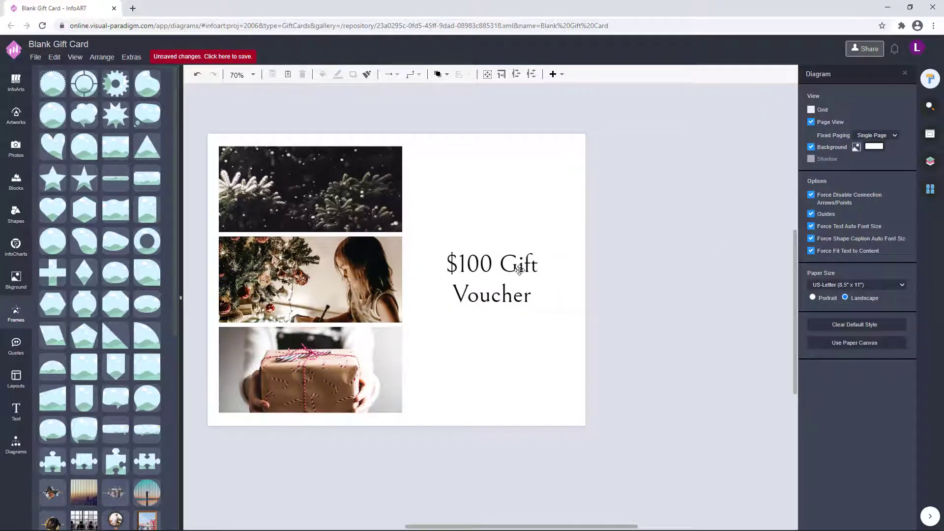
Replace the word "Voucher" in the heading with "Certificate"
double_click(472, 295)
text(Certificate)
click(648, 244)
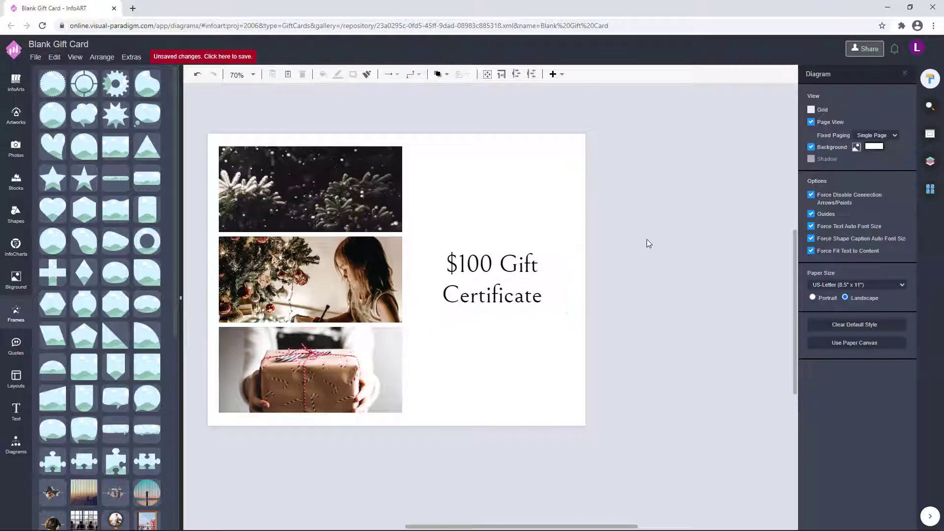
Enlarge the "$100 Gift Certificate" heading slightly and adjust its position
click(503, 276)
drag(564, 313, 572, 316)
drag(534, 282, 531, 281)
click(649, 286)
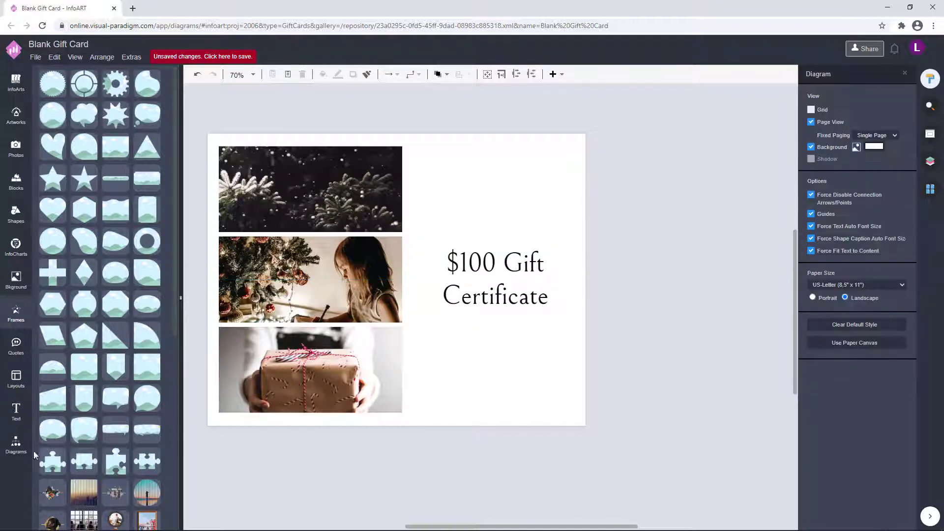
Add a rectangle shape above the heading, flatten it into a thin horizontal bar and align it
click(16, 444)
scroll(82, 400, down, 10)
double_click(441, 212)
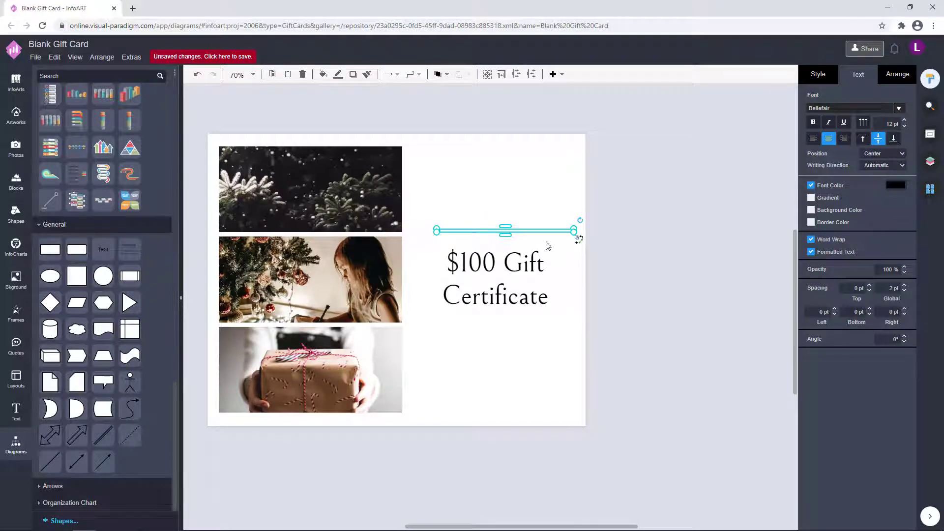
drag(539, 235, 501, 233)
Fill the thin bar above the heading with black
click(892, 143)
click(912, 273)
click(910, 368)
click(659, 285)
scroll(494, 228, up, 4)
click(495, 233)
click(715, 265)
scroll(715, 265, down, 3)
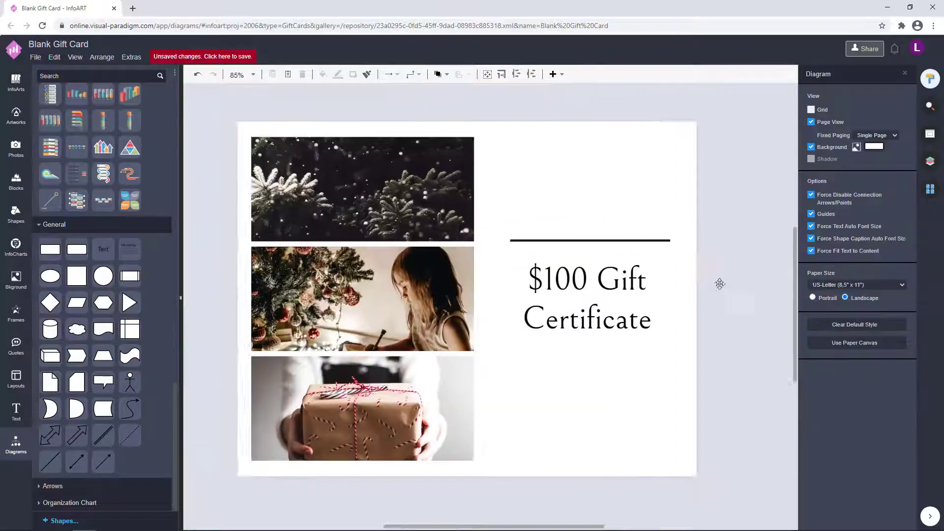
Fine-tune the black bar's placement above the heading
click(585, 275)
click(660, 245)
scroll(516, 221, up, 4)
click(556, 249)
drag(590, 242, 589, 247)
click(649, 202)
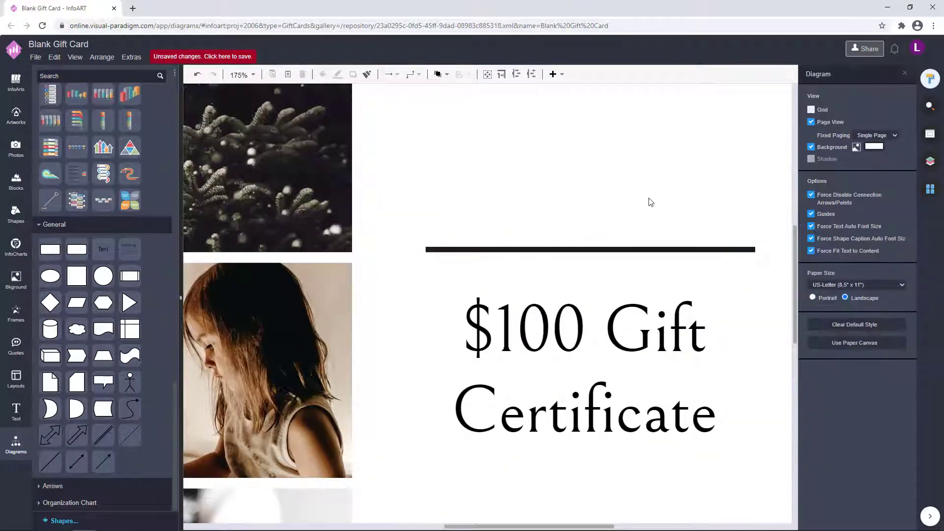
Place a copy of the black bar beneath the "$100 Gift Certificate" heading, aligned with the original
scroll(558, 215, down, 4)
click(607, 286)
click(676, 250)
click(628, 232)
drag(686, 235, 556, 342)
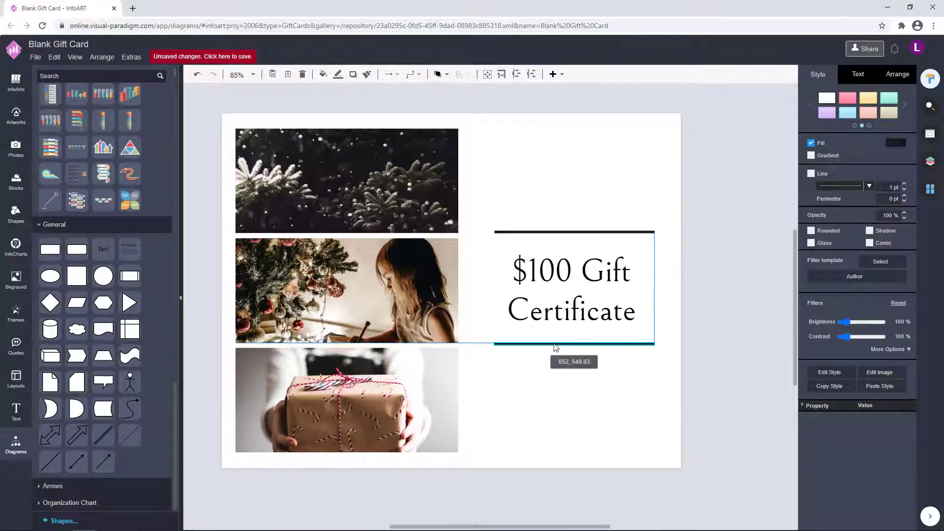
click(670, 327)
Examine the heading's line height and its other text settings
scroll(670, 327, down, 2)
double_click(619, 294)
click(903, 232)
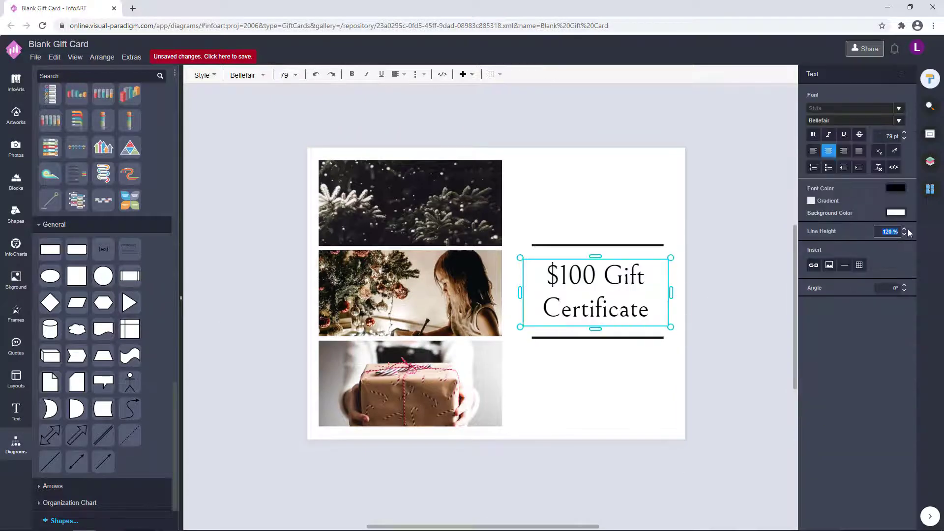
key(Return)
click(726, 314)
click(636, 286)
click(869, 74)
click(756, 176)
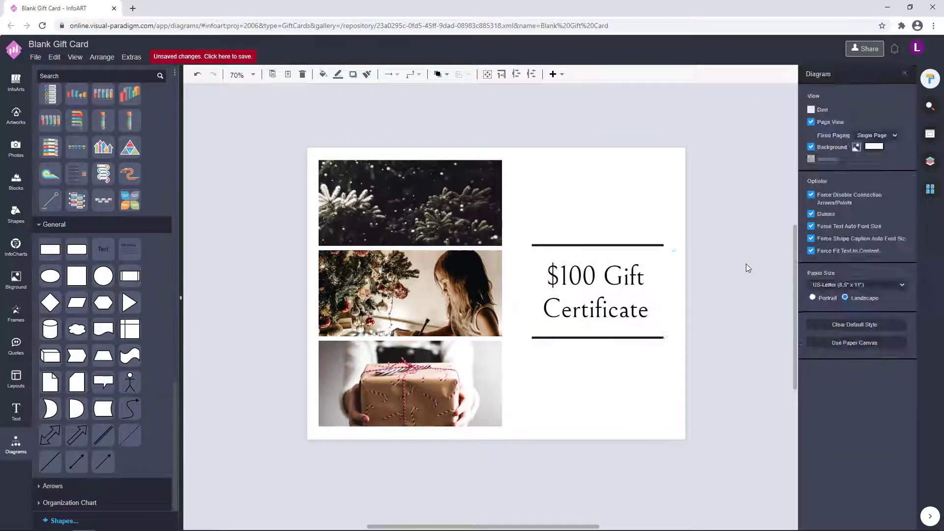
Add a "Merry Christmas" text near the page's upper edge, centred above the heading
drag(710, 297, 674, 276)
double_click(512, 153)
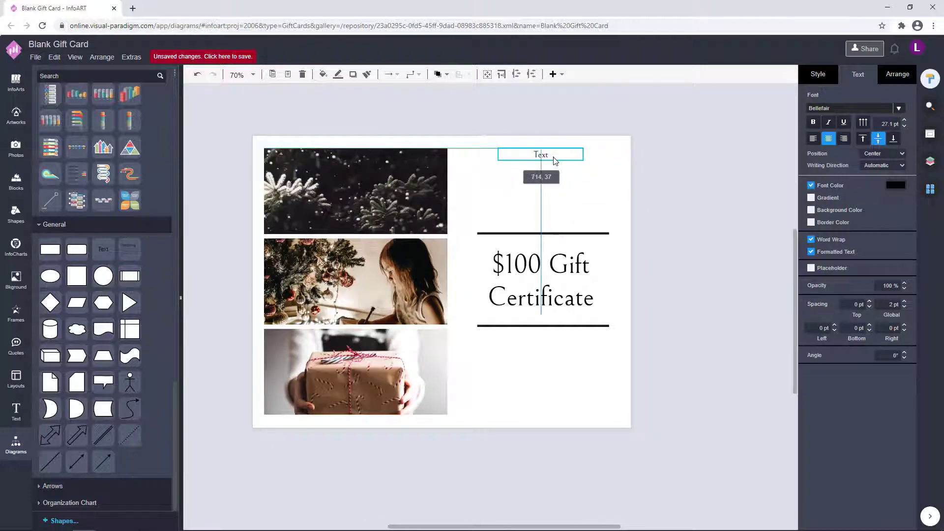
double_click(554, 156)
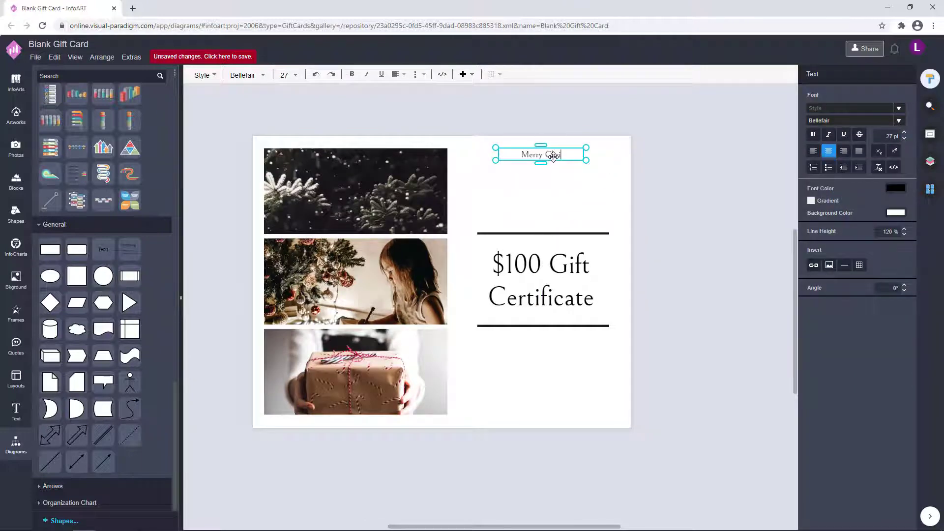
click(630, 158)
Place a copy of the "Merry Christmas" text near the page's lower edge and widen its box
drag(538, 158, 549, 396)
click(627, 179)
scroll(585, 413, up, 5)
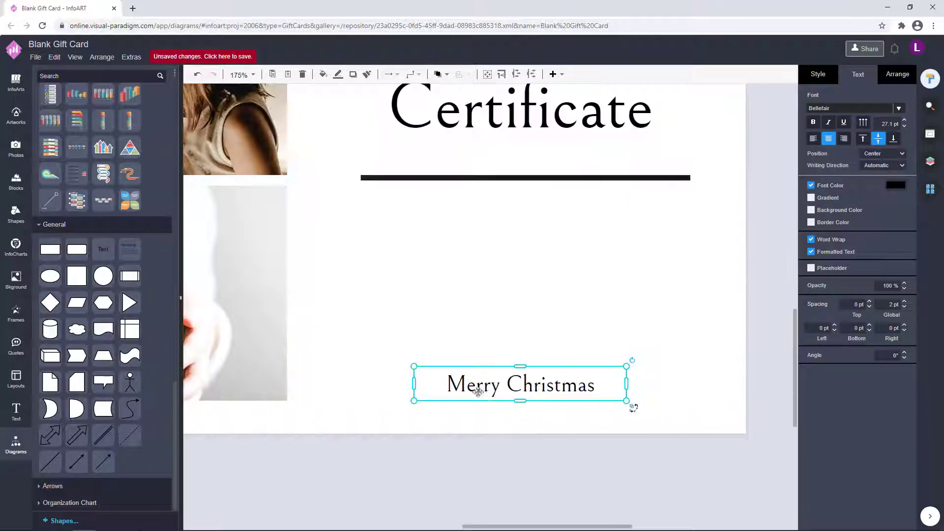
drag(412, 385, 329, 388)
double_click(462, 389)
text(W)
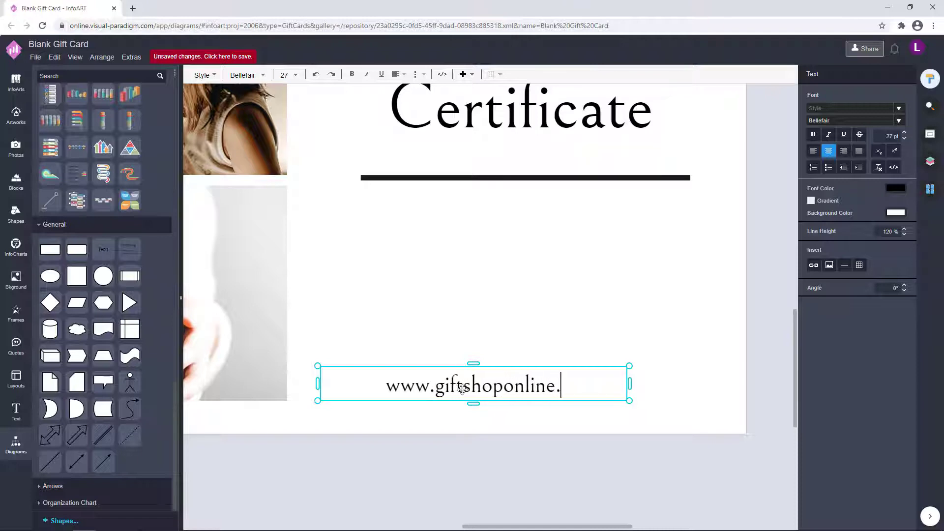
drag(469, 393, 521, 393)
click(666, 294)
scroll(661, 302, down, 5)
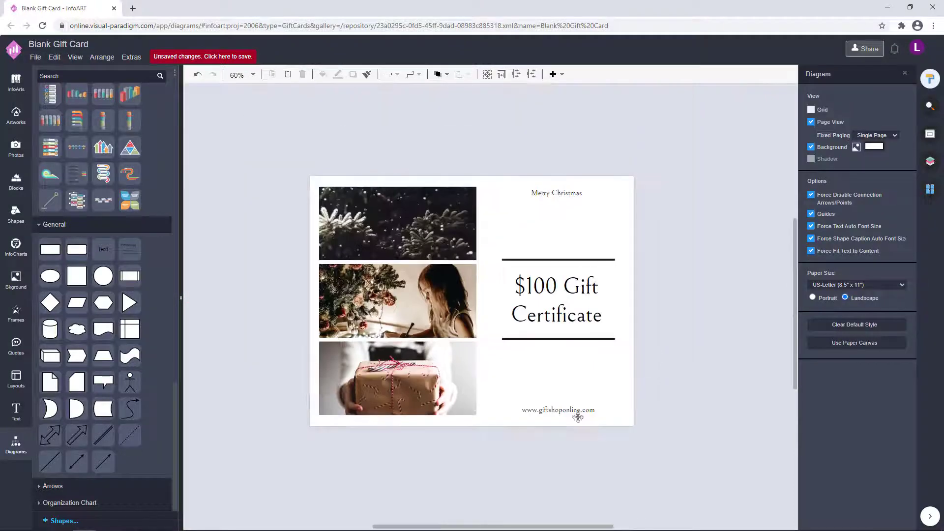
Move the "Merry Christmas" greeting slightly down and the web address slightly up, giving both similar margins to the page edges
drag(571, 193, 572, 199)
click(670, 204)
scroll(659, 256, down, 1)
drag(573, 388, 573, 389)
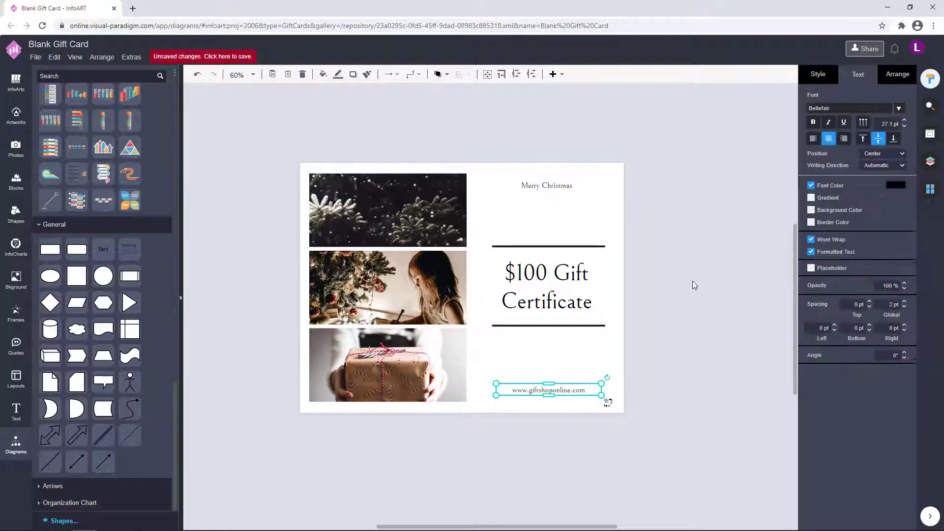
click(692, 281)
click(556, 186)
click(548, 390)
click(666, 320)
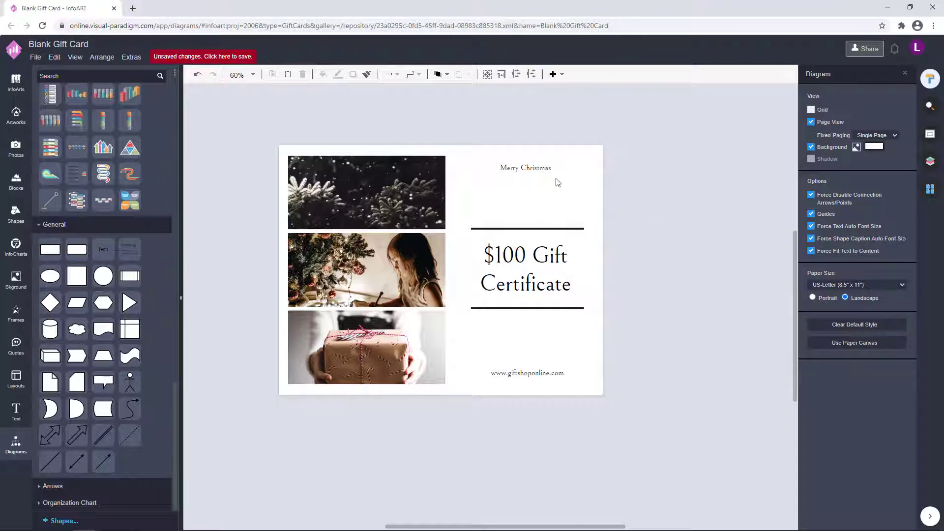
Place a copy of the greeting beneath the lower bar and change its text to "Valid Until 31/12/30"
drag(540, 166, 498, 319)
double_click(499, 318)
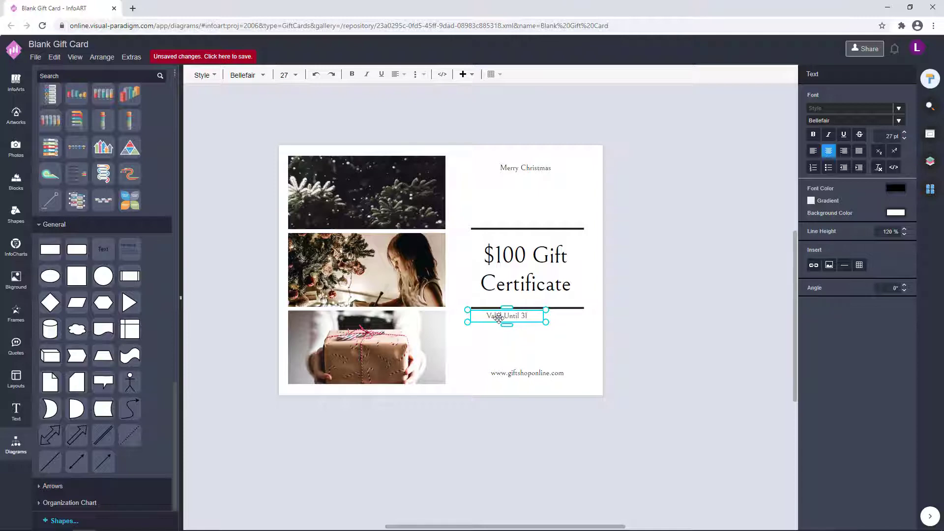
click(530, 347)
scroll(530, 347, up, 5)
drag(512, 279, 556, 283)
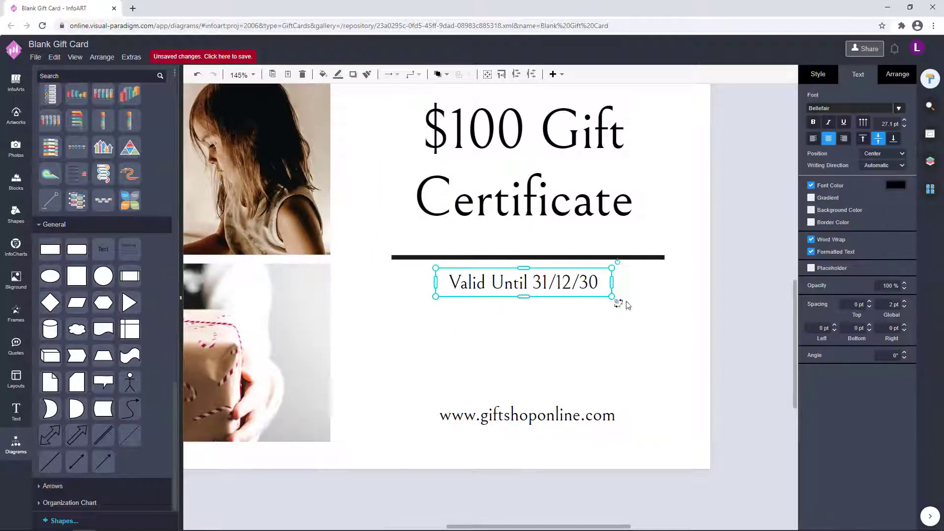
Enlarge the "Valid Until 31/12/30" text to about 30.6 pt and position it under the lower bar
drag(614, 298, 636, 302)
drag(611, 286, 604, 285)
click(548, 397)
scroll(548, 397, down, 3)
scroll(653, 338, down, 5)
click(632, 343)
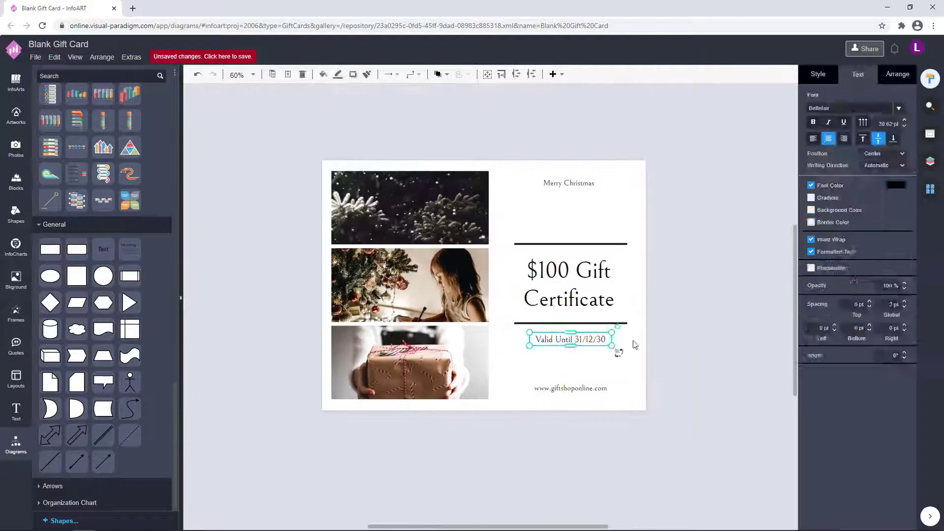
Centre the "Valid Until 31/12/30" text horizontally with the heading above it
click(674, 336)
click(580, 343)
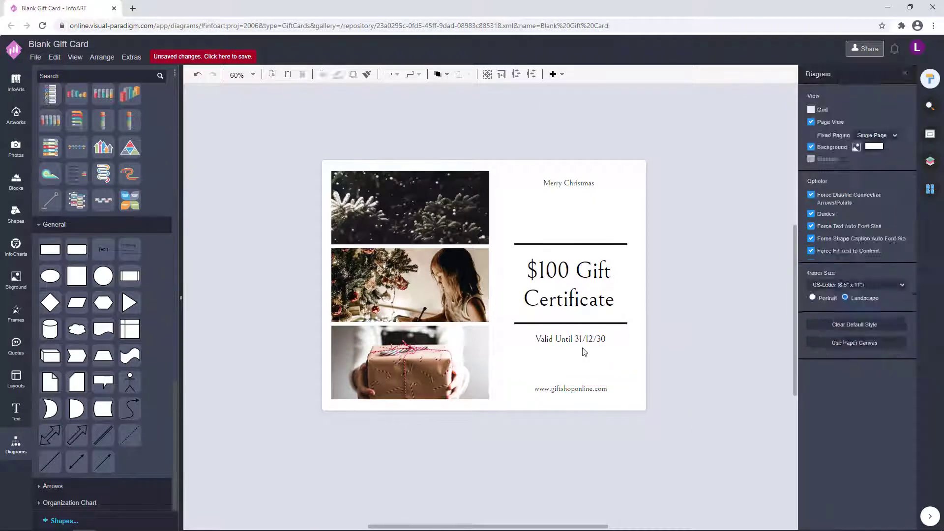
key(Escape)
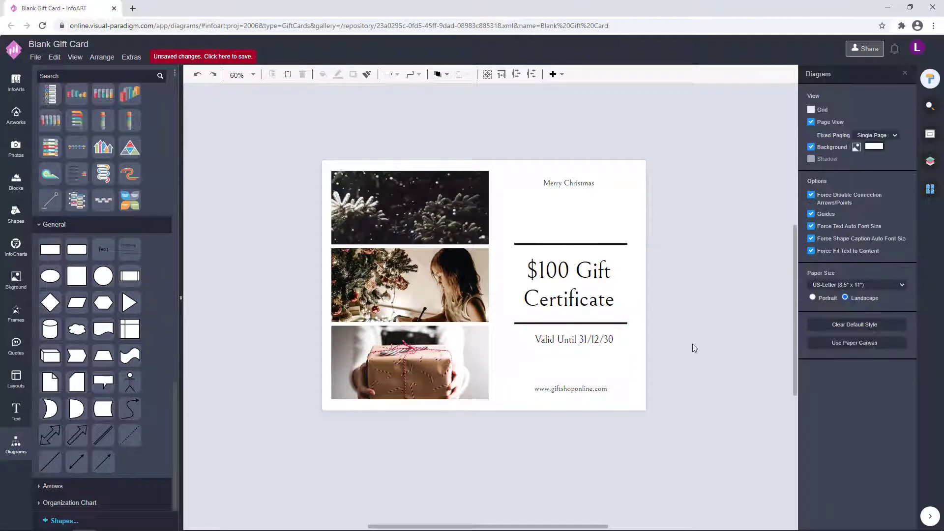
click(593, 343)
drag(590, 340, 590, 340)
click(670, 317)
click(592, 340)
click(670, 313)
click(600, 287)
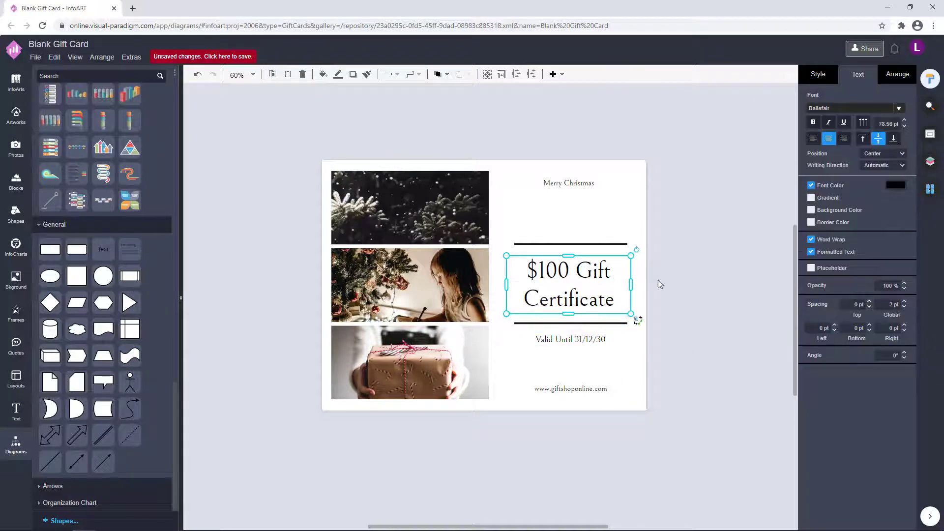
click(657, 279)
scroll(264, 316, right, 1)
Add a scrollwork divider from the silhouette Decorative Elements artworks just above the bar over the heading
click(16, 147)
click(15, 116)
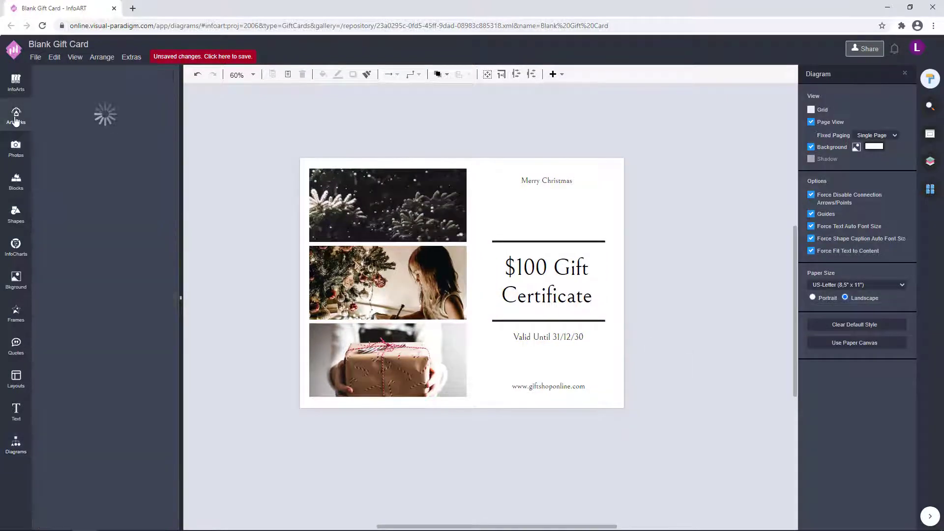
scroll(99, 184, down, 5)
click(69, 156)
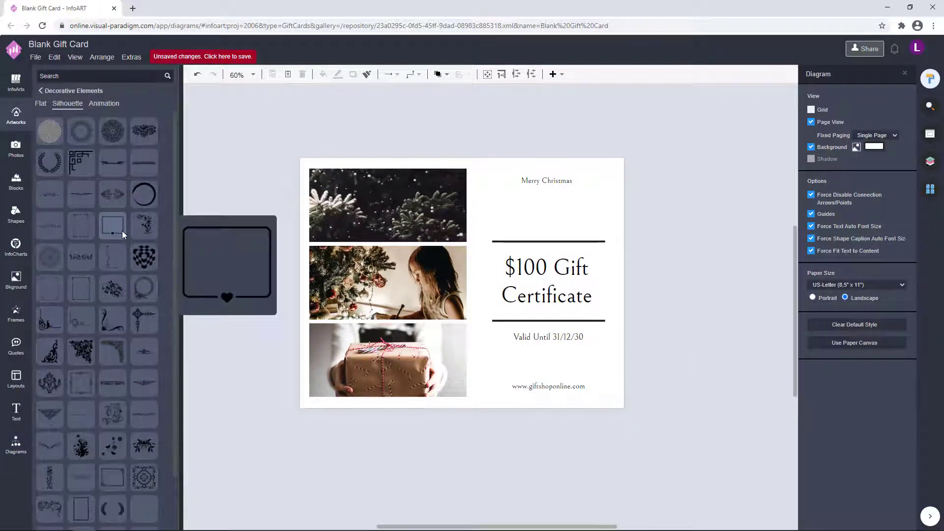
mouse_move(84, 412)
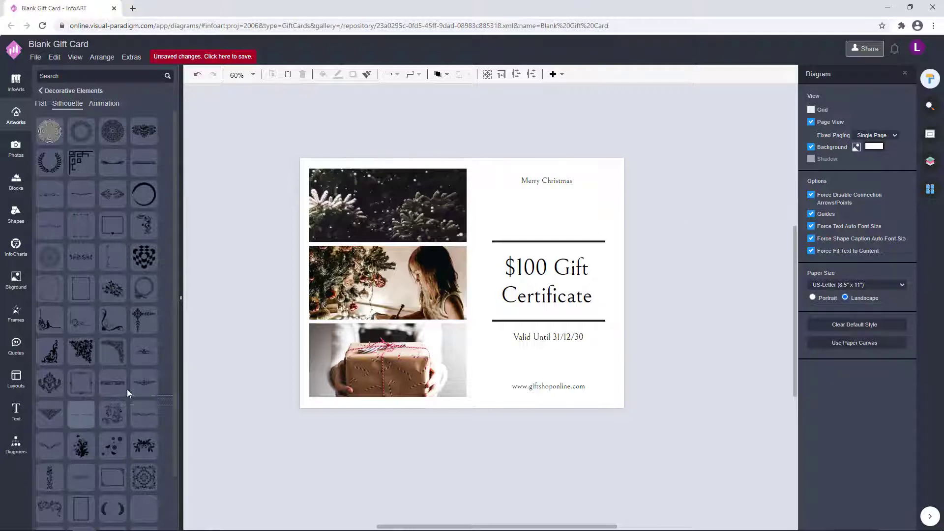
drag(127, 393, 606, 203)
drag(550, 192, 559, 234)
click(629, 229)
scroll(623, 229, up, 4)
click(659, 231)
click(499, 231)
click(674, 232)
scroll(654, 236, down, 4)
drag(657, 250, 609, 222)
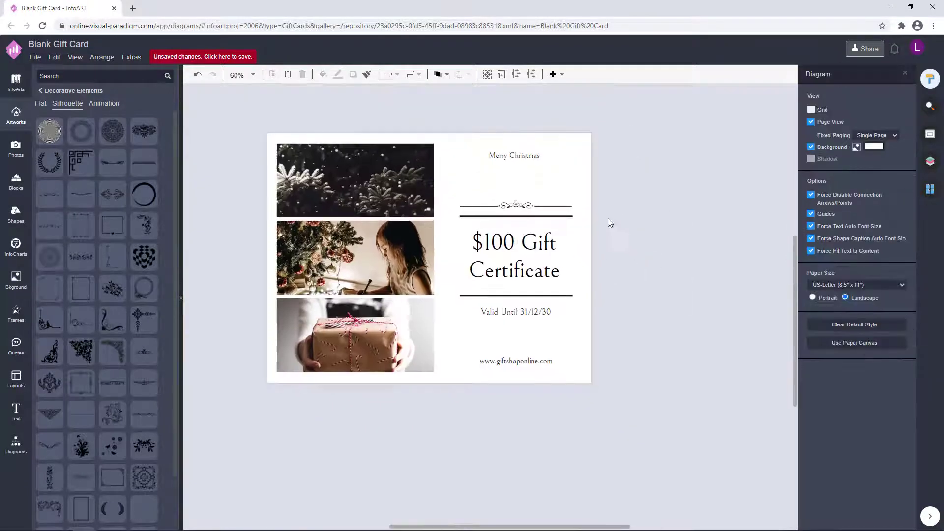
Try the scrollwork divider above the "Merry Christmas" text, then delete it
drag(523, 207, 523, 143)
click(582, 153)
click(506, 148)
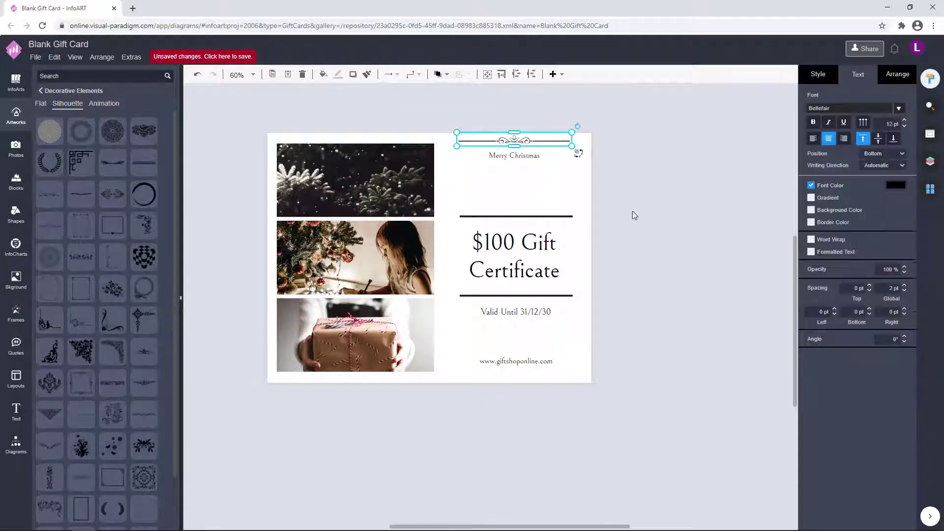
key(Delete)
click(551, 250)
click(647, 234)
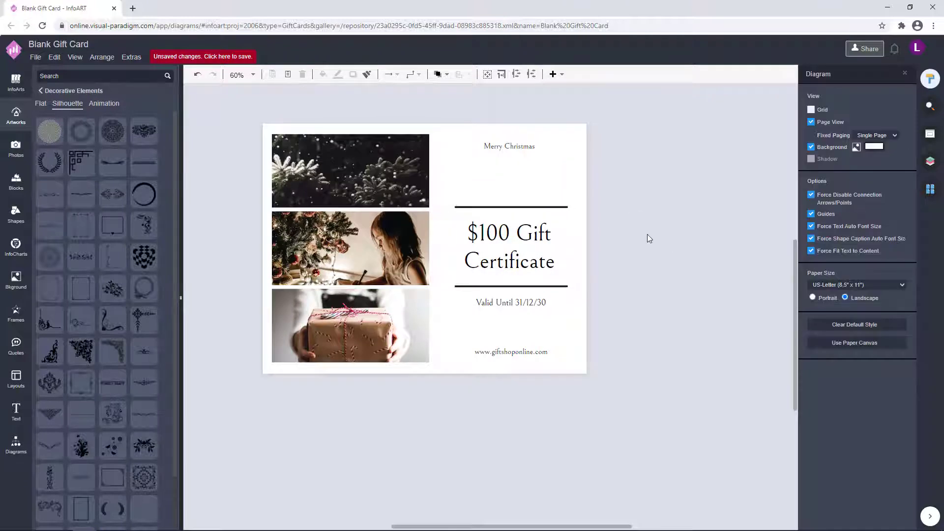
Set the page background to a near-black colour
click(873, 147)
click(922, 214)
click(910, 371)
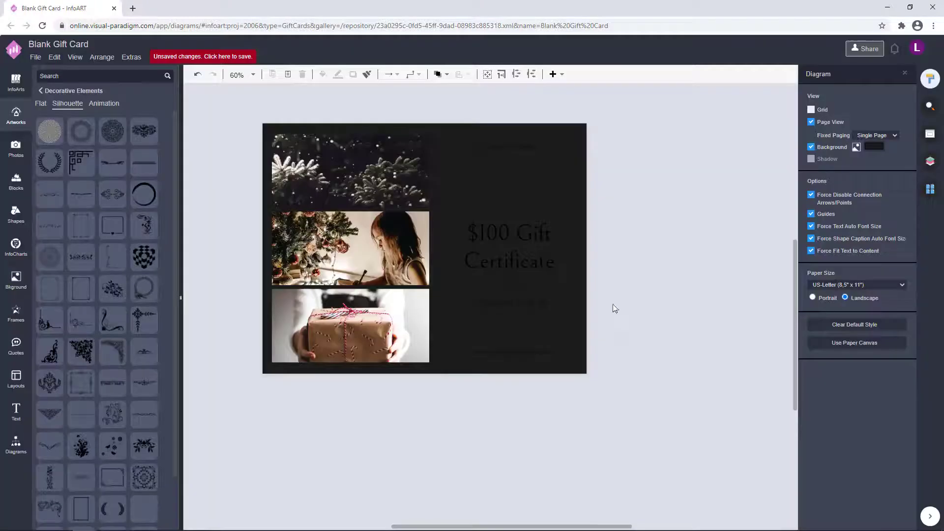
Set the font colour of the greeting, heading, validity text and web address to white
drag(664, 419, 433, 83)
click(858, 75)
click(895, 186)
click(843, 282)
click(910, 410)
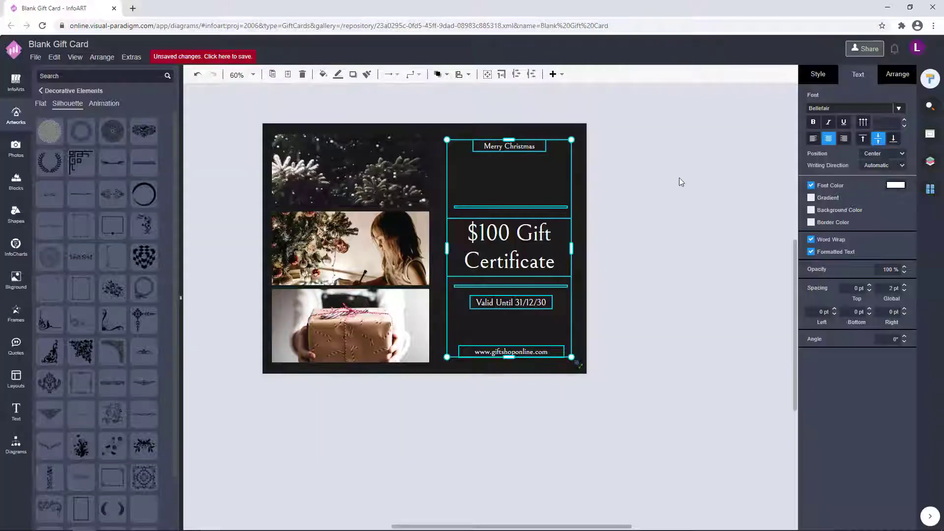
click(680, 179)
Set the fill of both bars around the heading to white (FFFFFF)
click(563, 207)
click(817, 74)
click(894, 146)
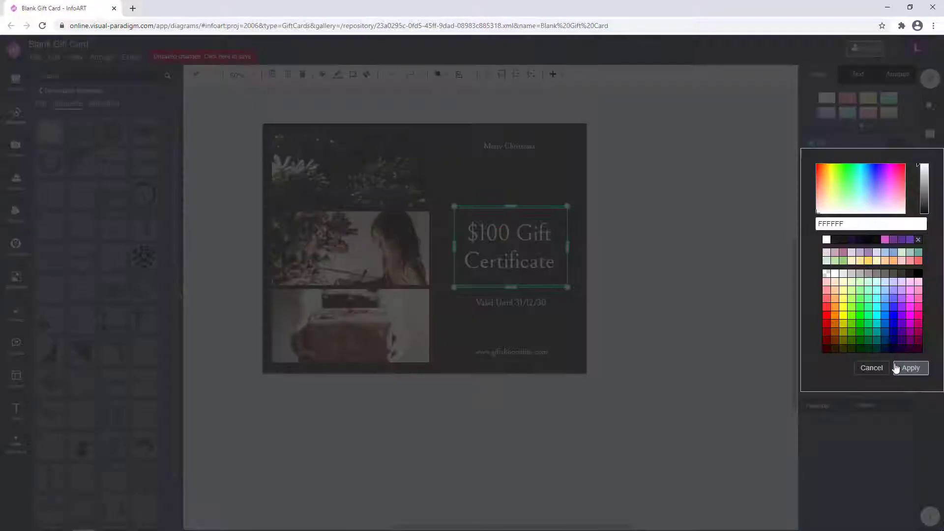
click(910, 371)
click(714, 265)
click(526, 352)
click(645, 308)
scroll(645, 309, left, 1)
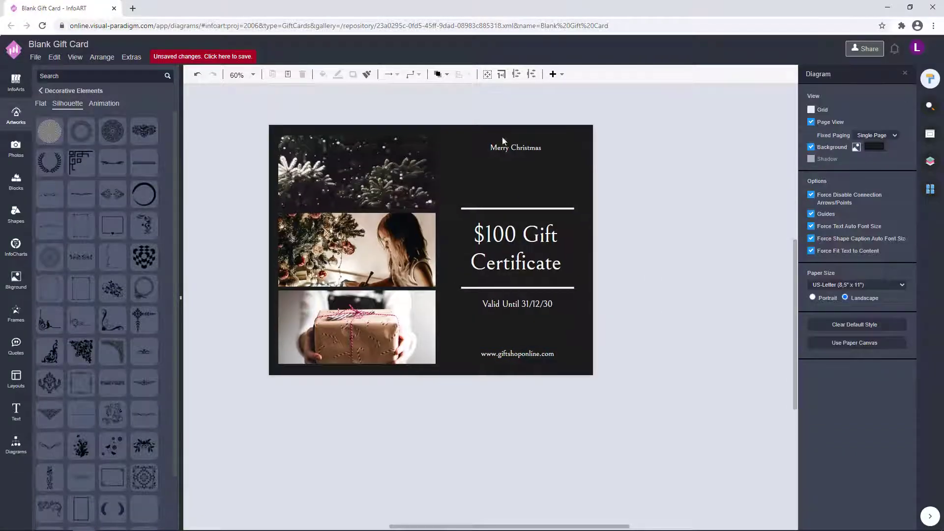
Add a white rectangle over the photo column, nearly the page's height and slightly wider than the photos
click(328, 149)
click(258, 320)
click(15, 445)
scroll(76, 468, down, 5)
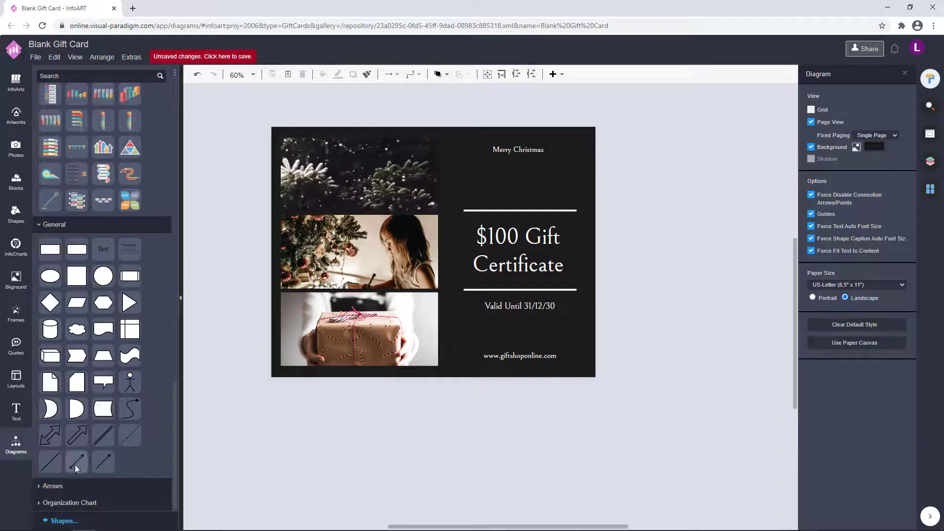
drag(284, 134, 296, 354)
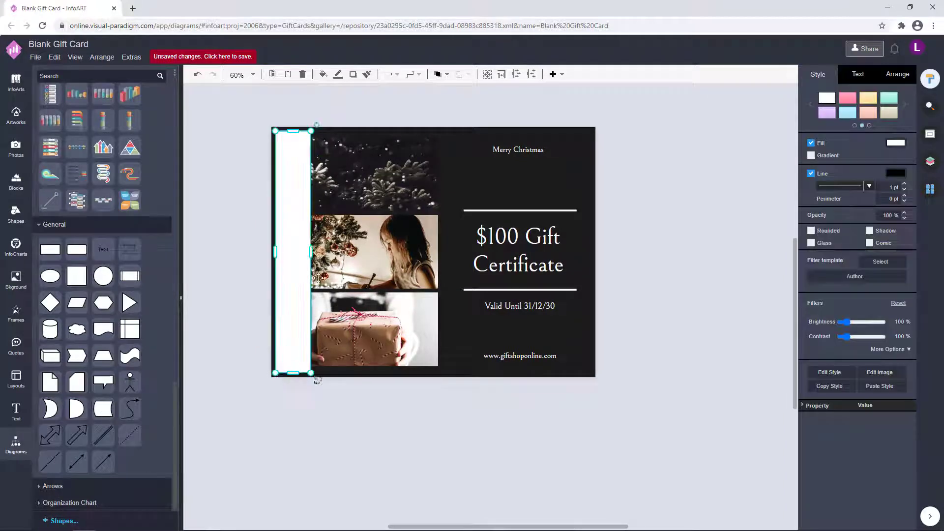
drag(310, 252, 444, 251)
Send the white rectangle behind the three photos and remove its outline
click(441, 74)
click(451, 112)
click(811, 174)
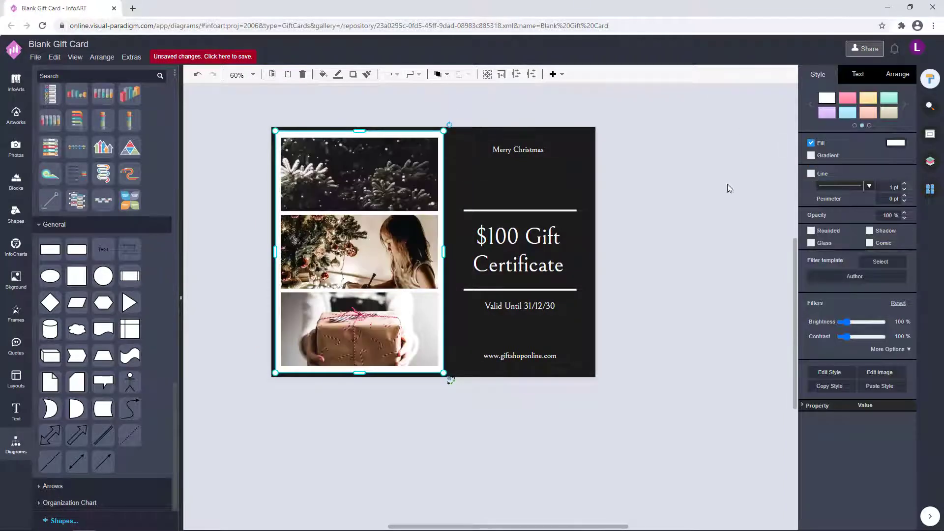
click(728, 184)
Extend the white rectangle to the page's left edge and keep even dark margins above and below it
click(441, 245)
drag(275, 252, 272, 251)
click(235, 255)
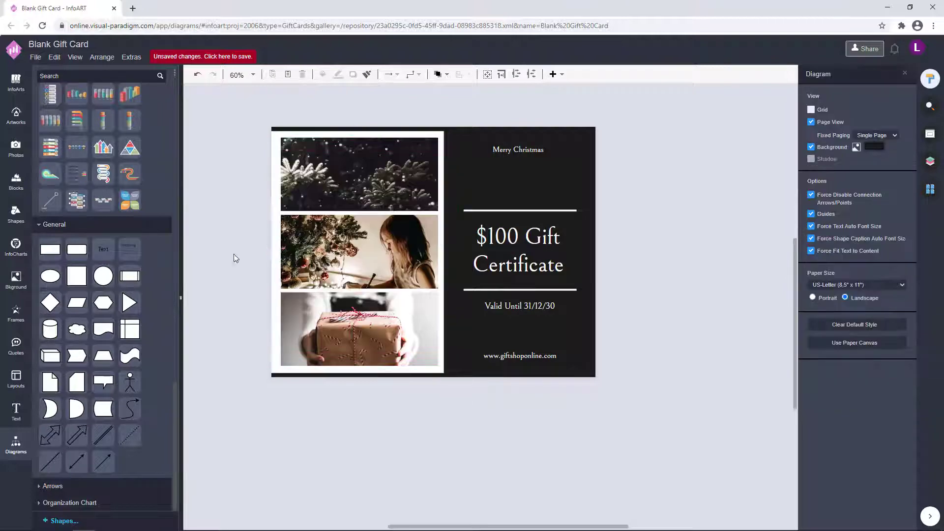
click(279, 266)
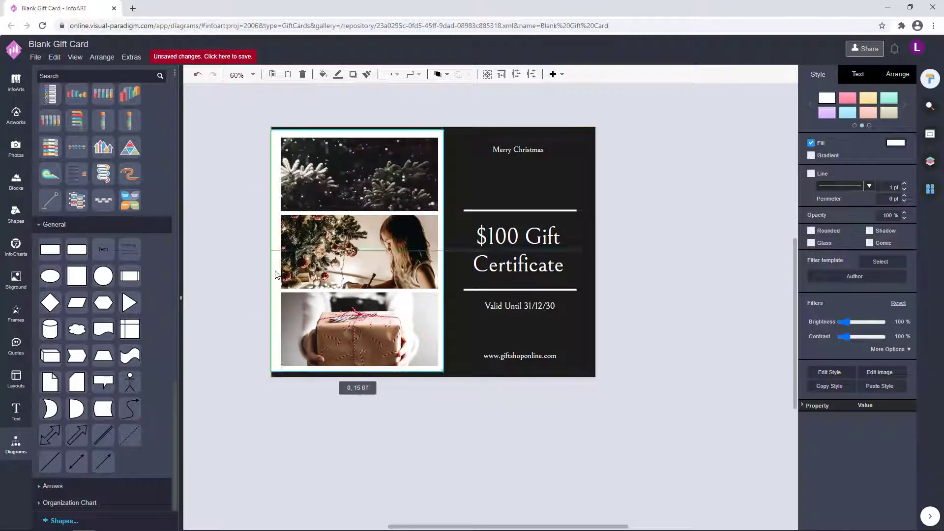
drag(659, 395, 430, 113)
click(647, 255)
drag(641, 412, 432, 103)
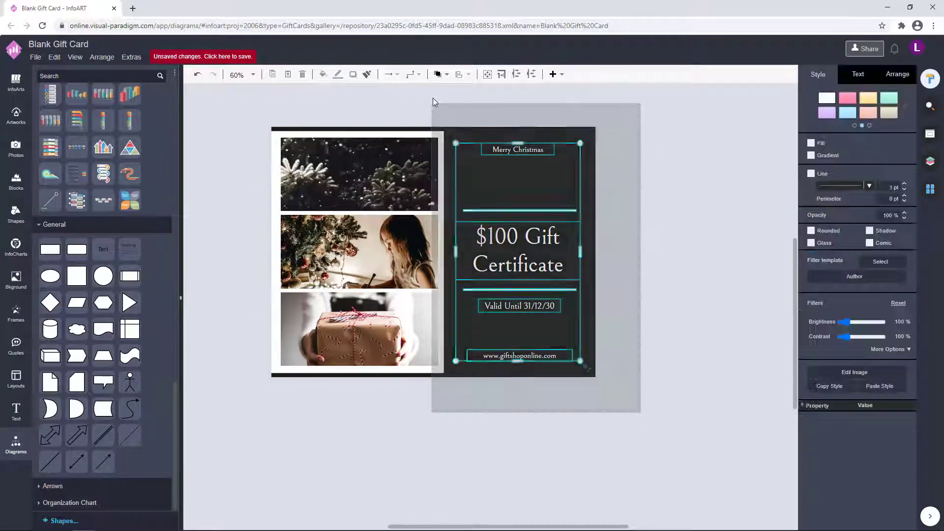
click(655, 255)
drag(655, 255, 617, 248)
drag(594, 411, 392, 89)
click(617, 263)
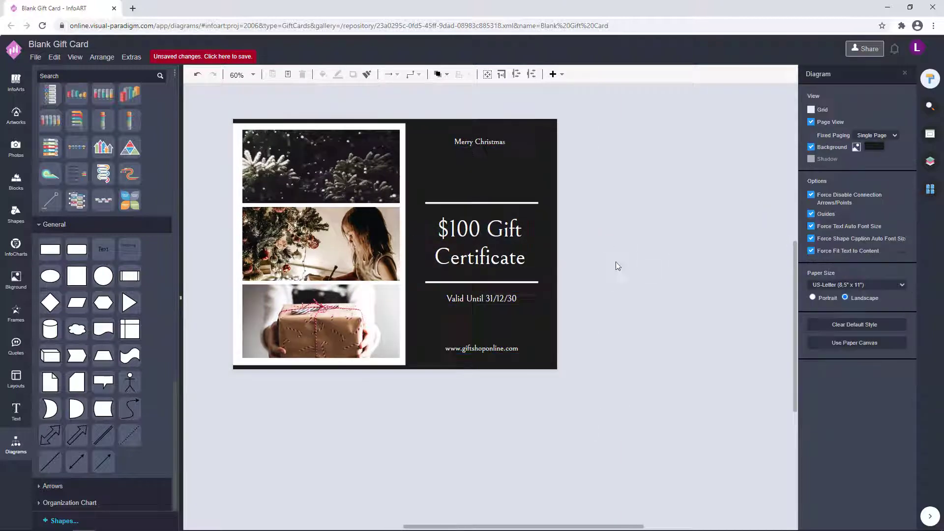
click(554, 326)
click(649, 344)
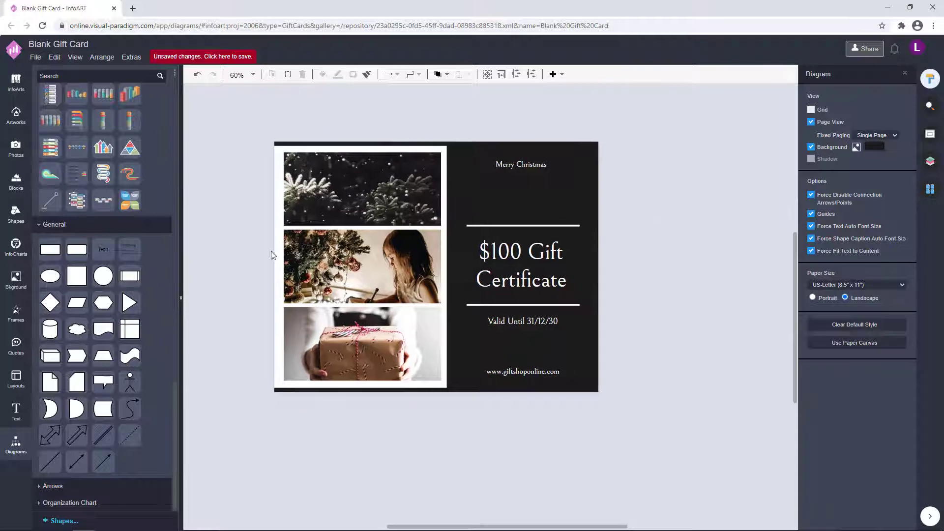
drag(275, 290, 595, 302)
click(608, 344)
click(595, 345)
drag(592, 266, 595, 265)
click(580, 453)
click(597, 309)
key(Delete)
Nudge the heading, both bars and the other texts together slightly to the right within the dark area
drag(643, 451, 433, 103)
key(Right)
key(Right)
click(650, 308)
drag(656, 434, 450, 110)
click(546, 236)
click(644, 250)
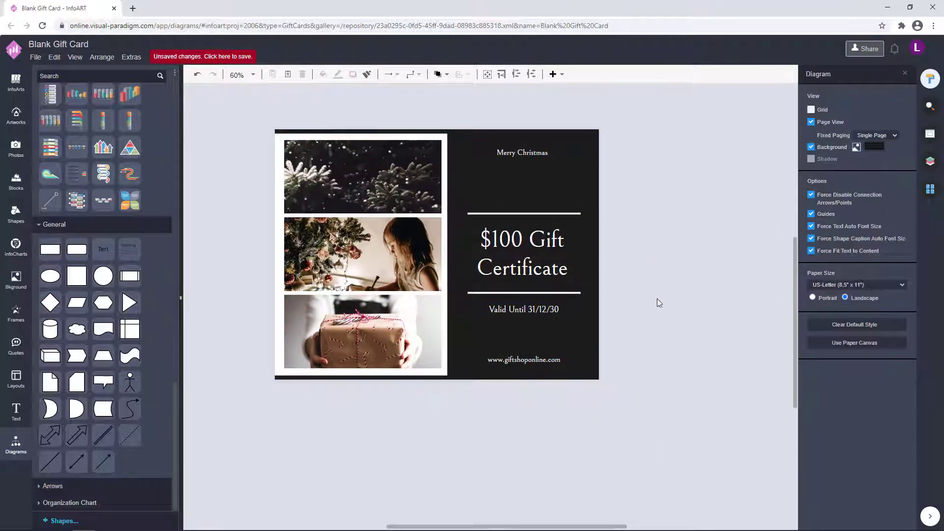
Shift the three photos together slightly left to centre them within the white panel
click(381, 181)
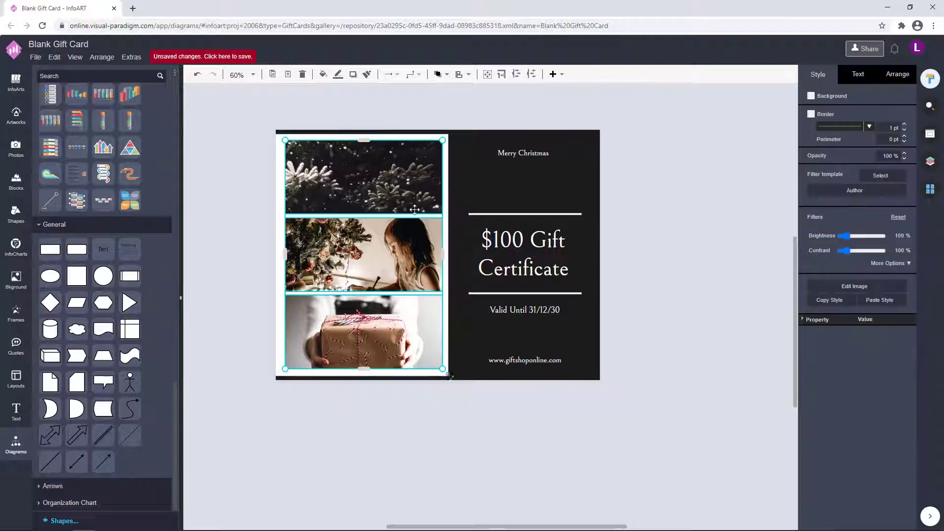
click(658, 232)
scroll(425, 252, up, 1)
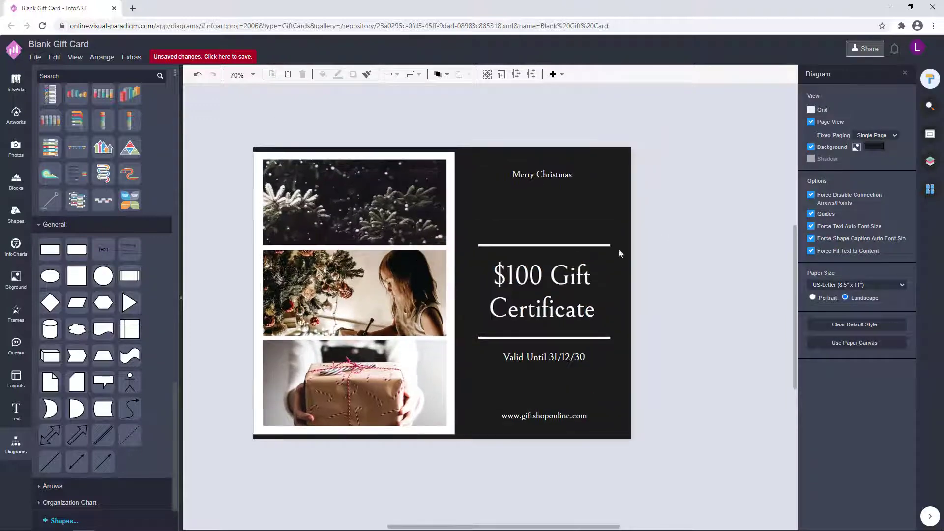
Save the design to VP Online under the file name "Black Christmas Photos 100 Dollar Gift Card"
click(226, 57)
text(Black)
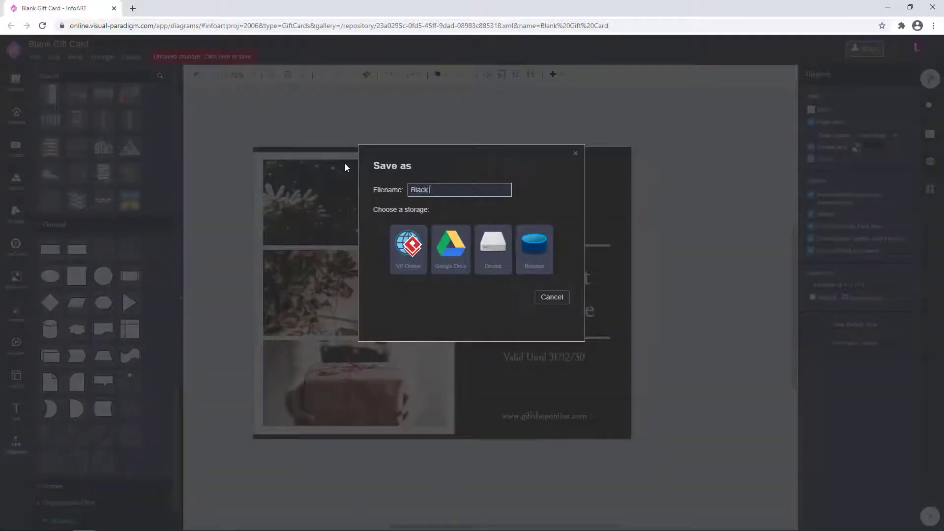
text( Christmas Photos 100 Gift Card)
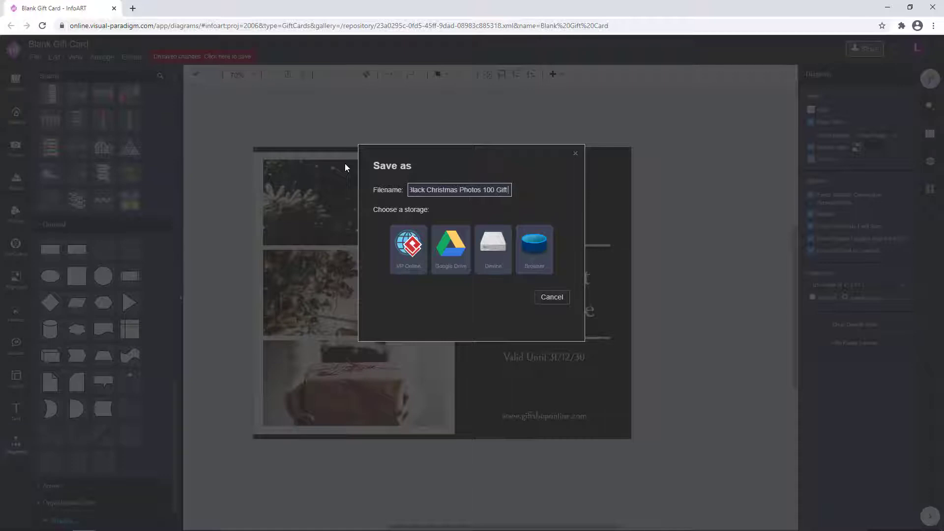
text(ollo)
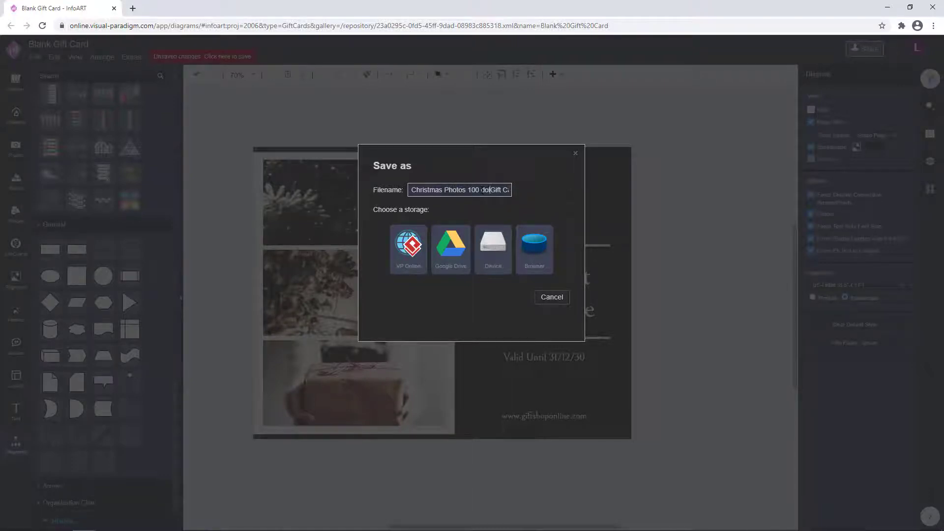
key(BackSpace)
text(Dollar)
click(396, 187)
click(427, 190)
drag(412, 190, 538, 195)
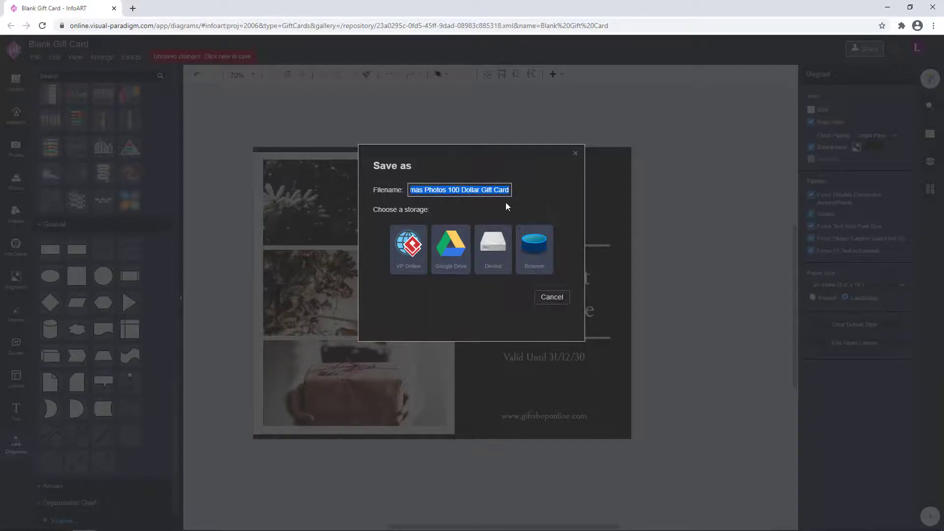
click(408, 249)
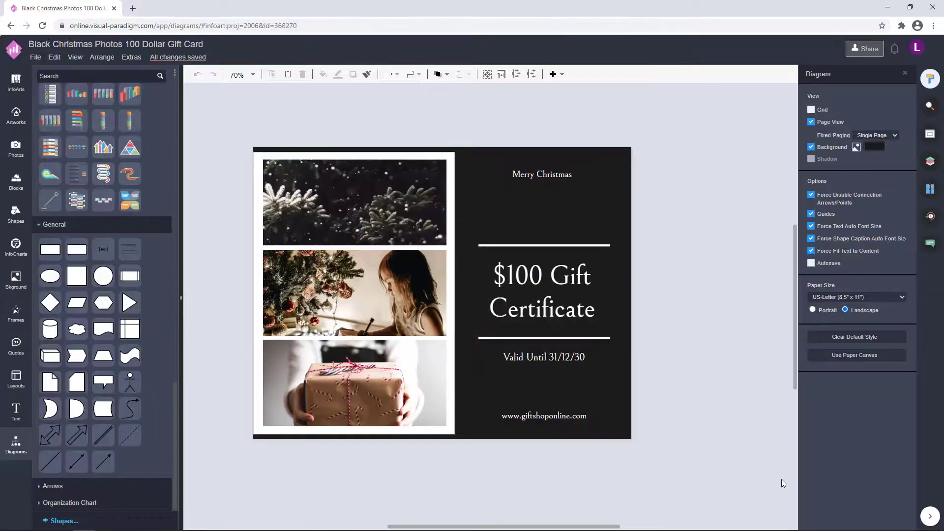